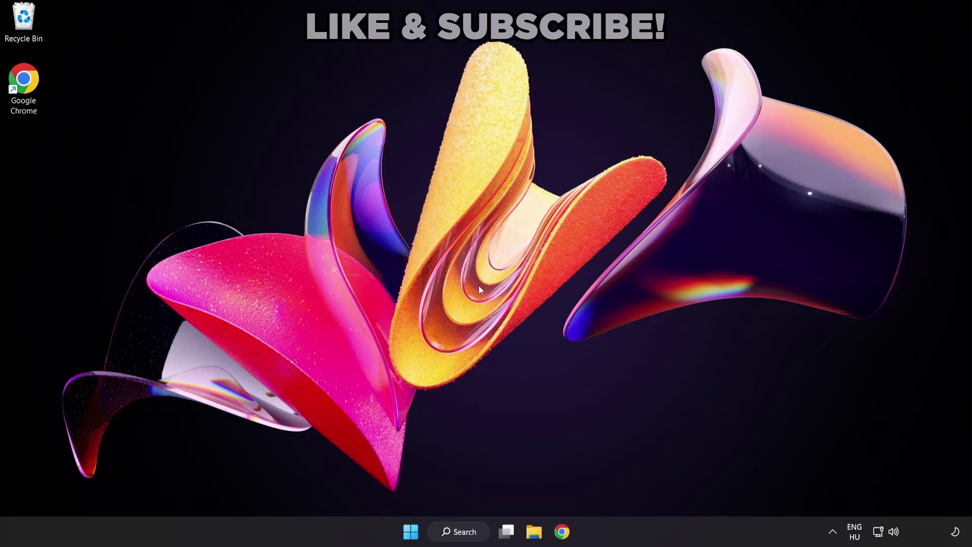
# Find 'device manager' in Windows Search and open the Device Manager result.
pyautogui.click(469, 537)
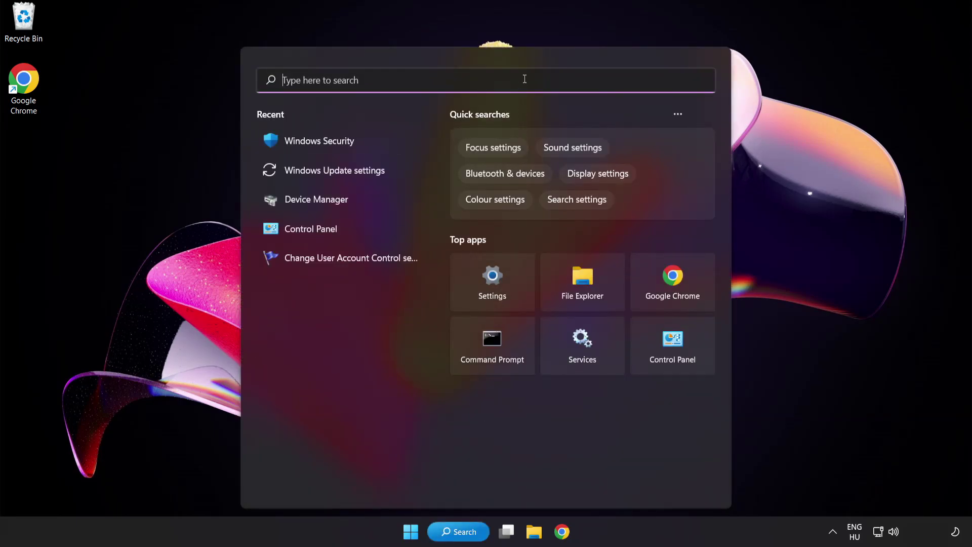
pyautogui.write('device ma')
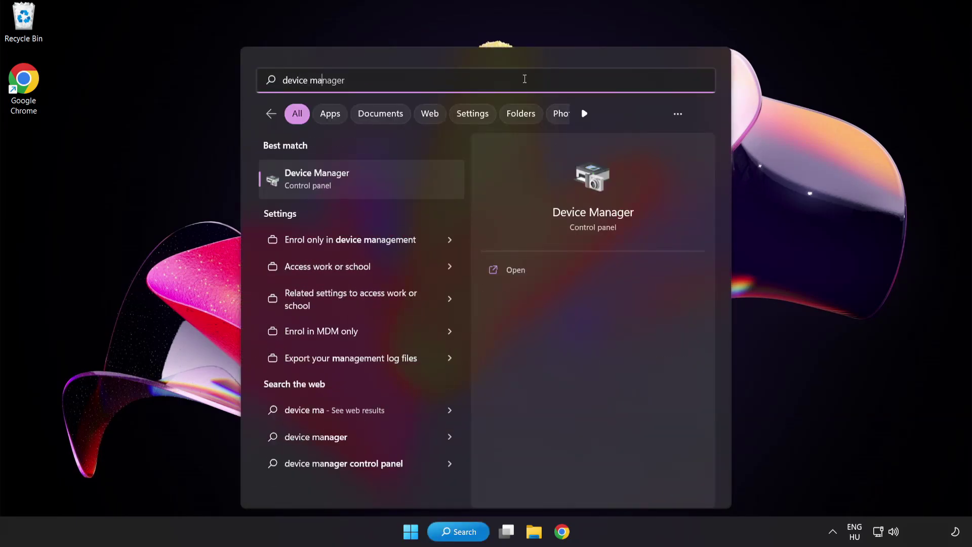
pyautogui.write('nager')
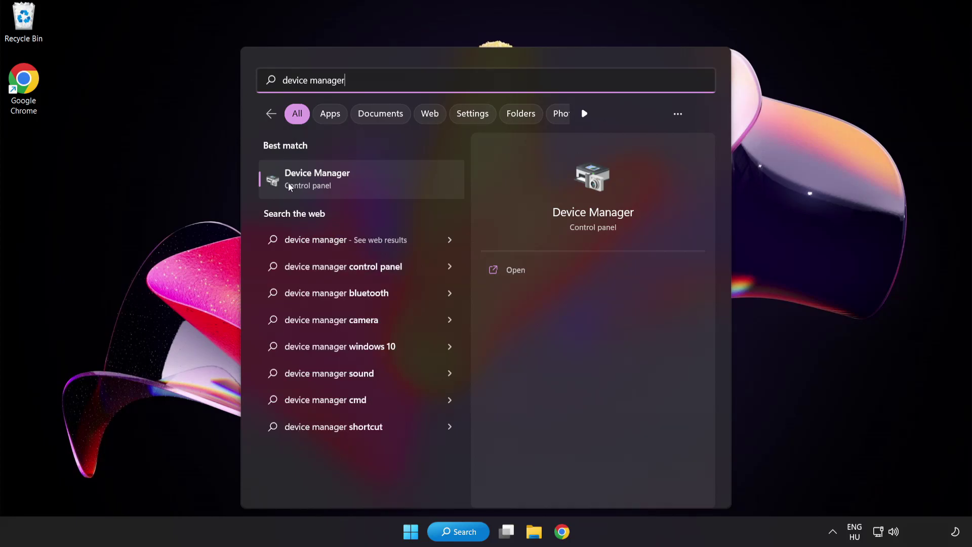
pyautogui.click(388, 182)
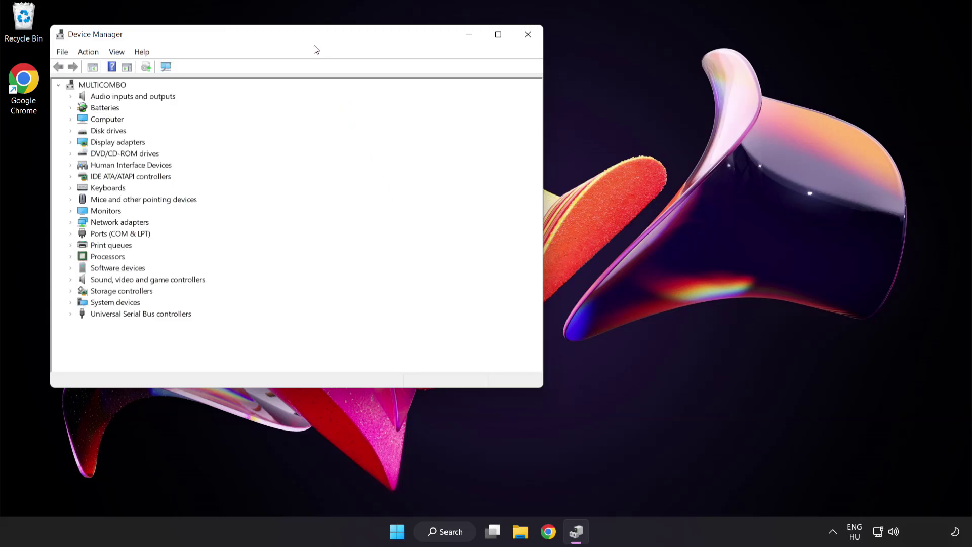
# Expand Display adapters and bring up the context menu for the VMware SVGA 3D adapter.
pyautogui.moveTo(312, 40); pyautogui.dragTo(475, 102)
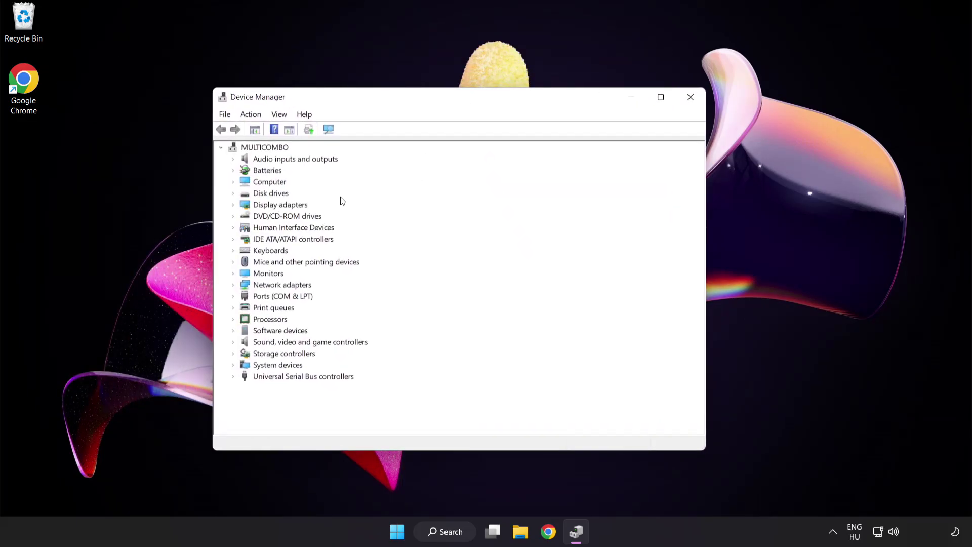
pyautogui.click(285, 207)
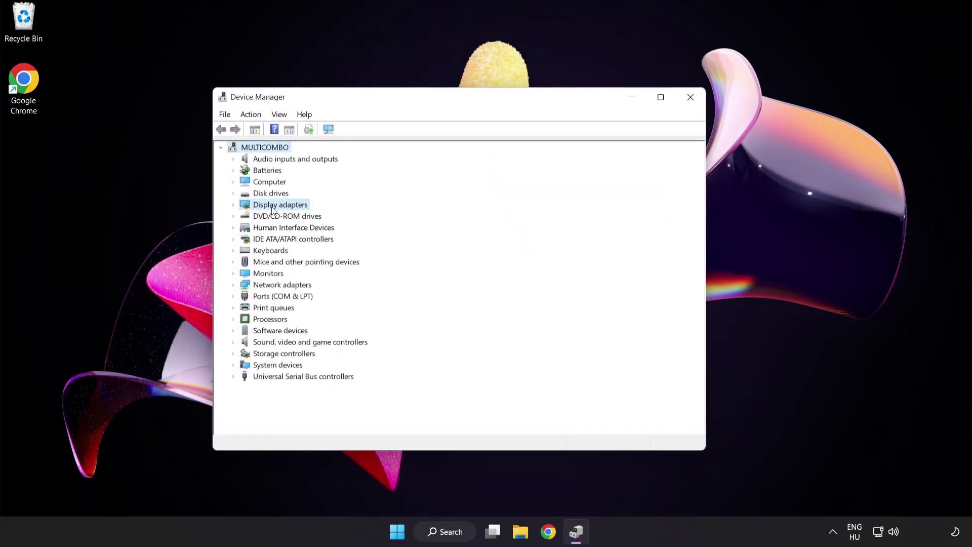
pyautogui.click(234, 205)
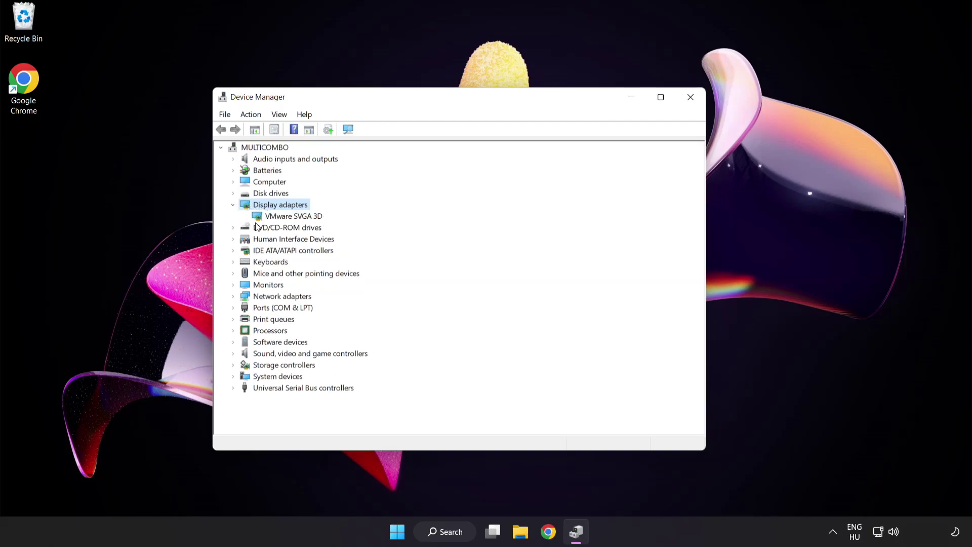
pyautogui.click(250, 220)
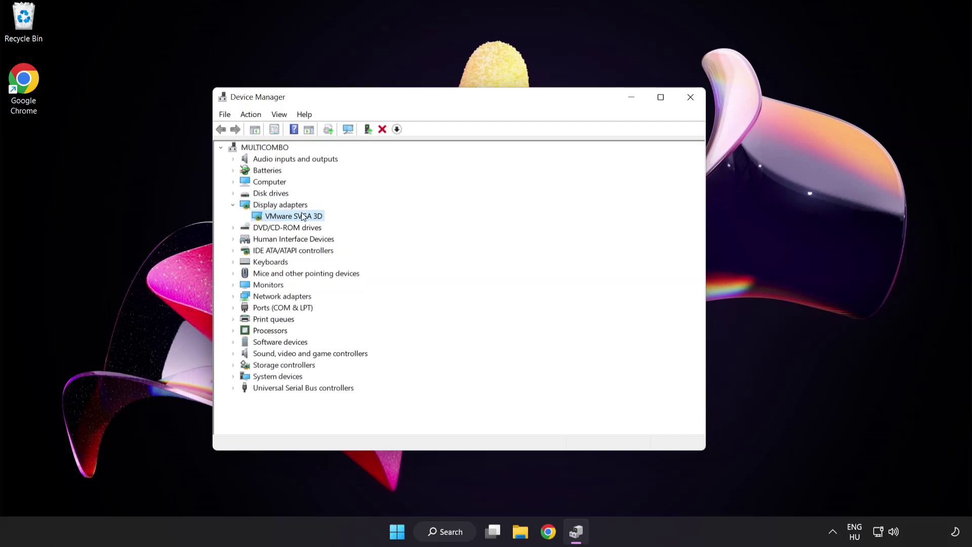
pyautogui.rightClick(286, 216)
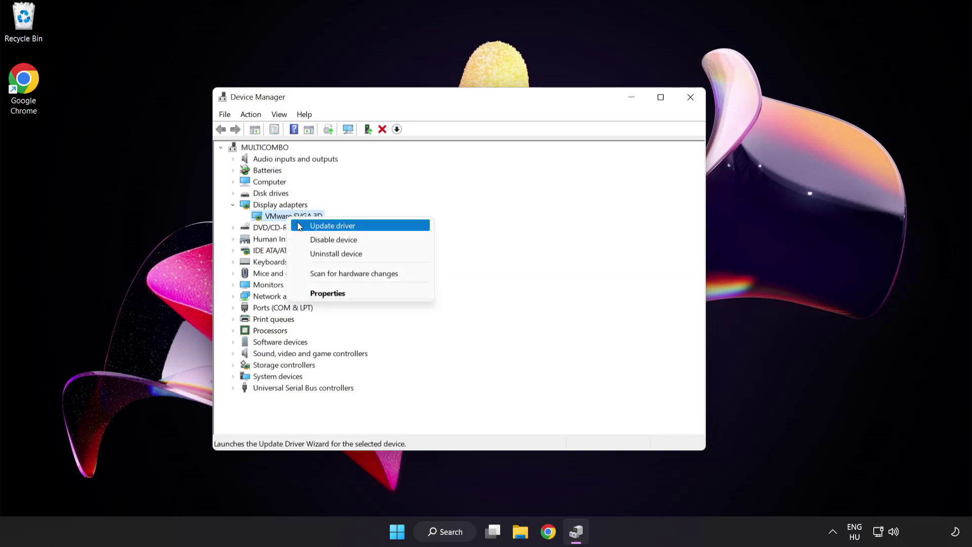
# Search automatically for a VMware SVGA 3D driver and close the wizard once it reports the best one is installed.
pyautogui.click(378, 225)
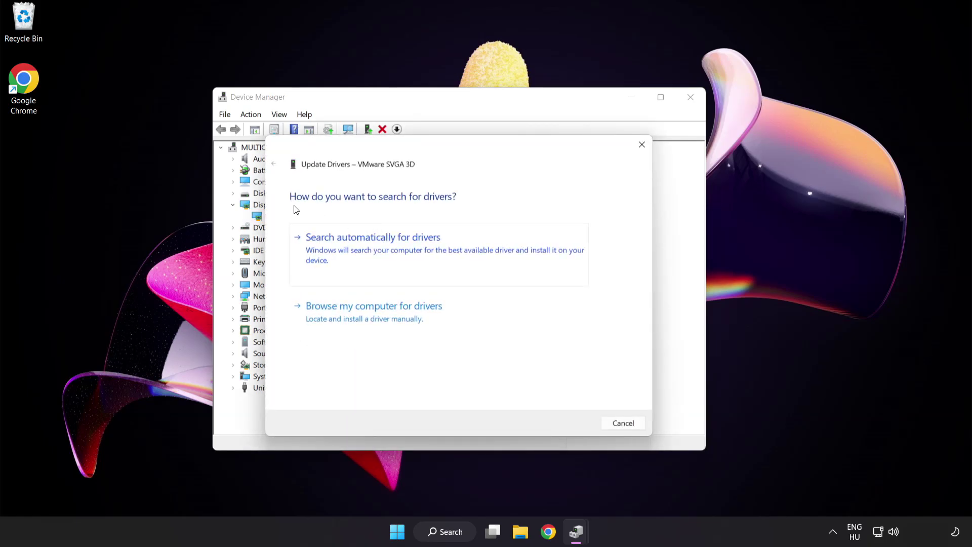
pyautogui.click(423, 247)
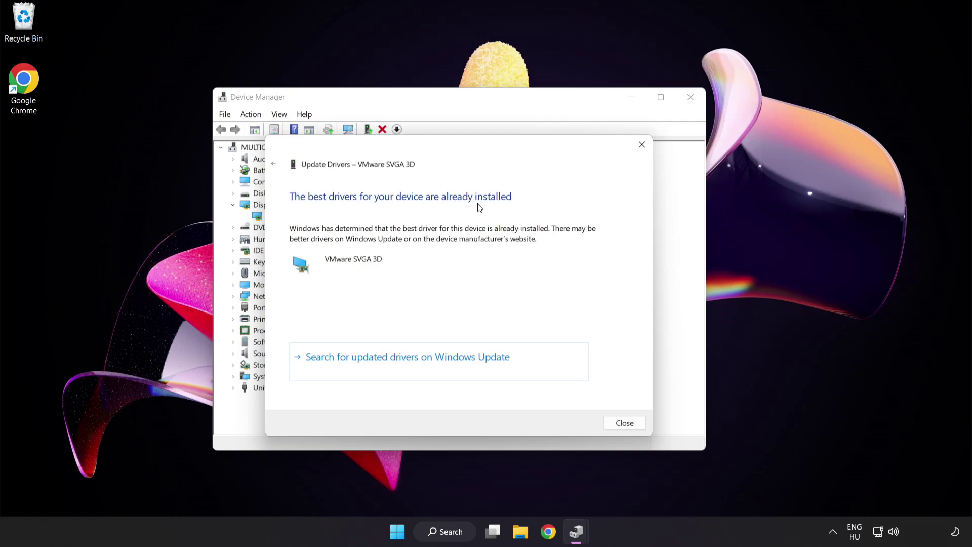
pyautogui.click(622, 425)
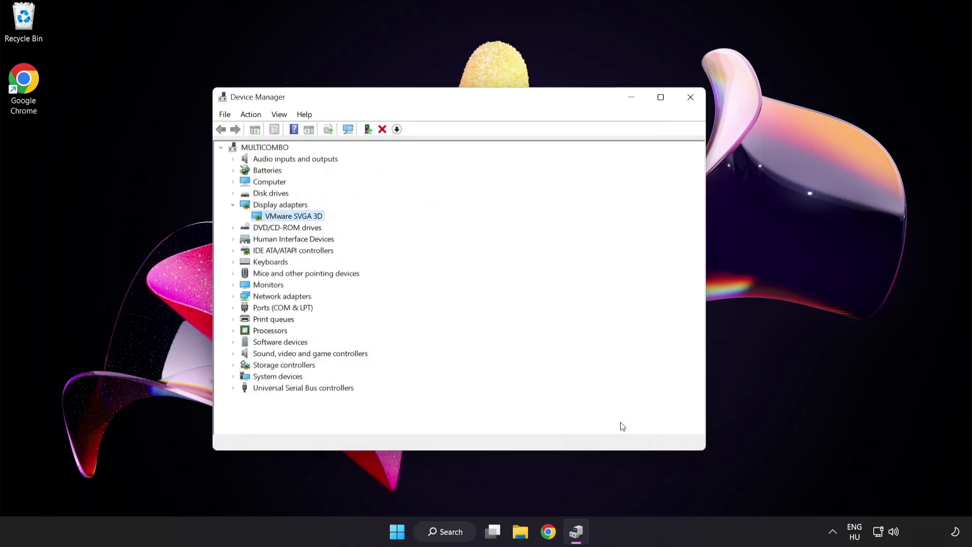
# Close Device Manager and bring up Windows Search to find update settings.
pyautogui.click(690, 99)
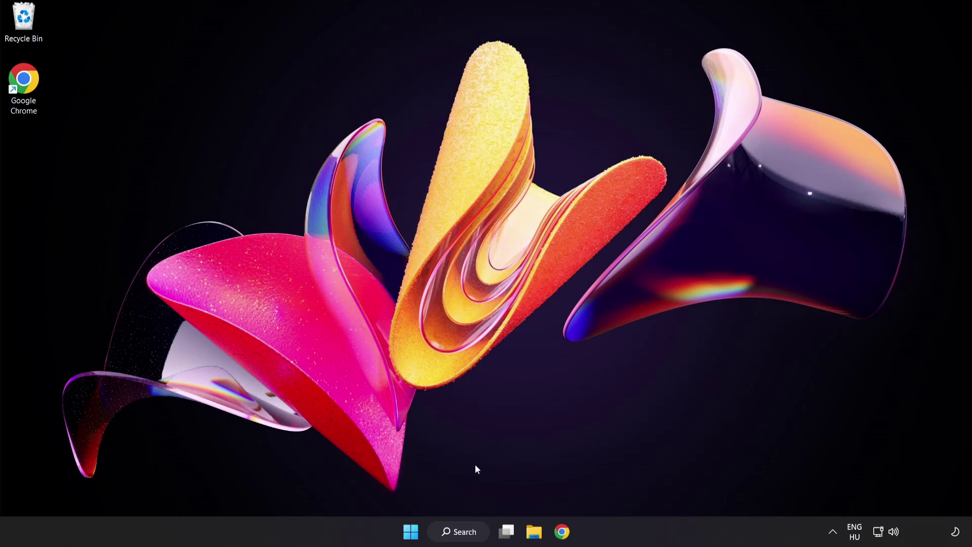
pyautogui.click(454, 532)
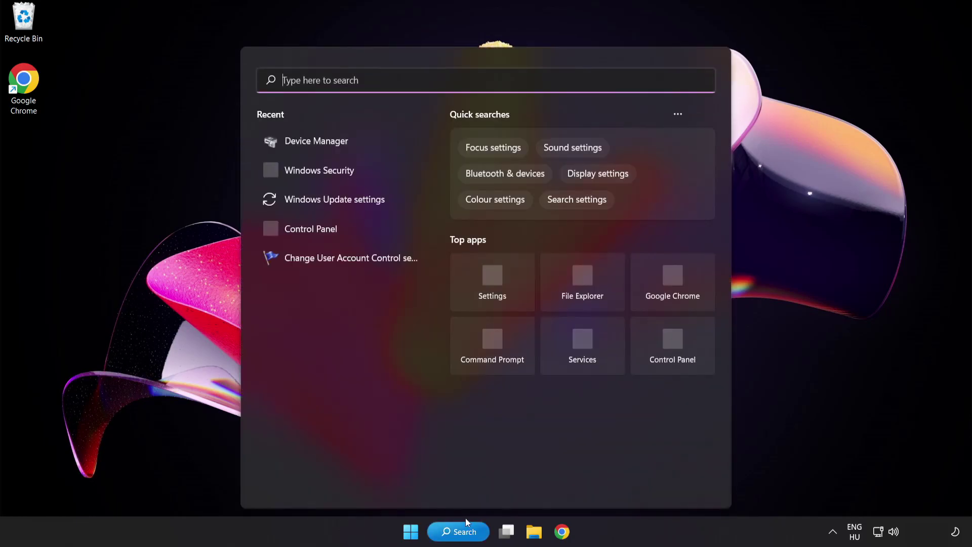
pyautogui.write('u')
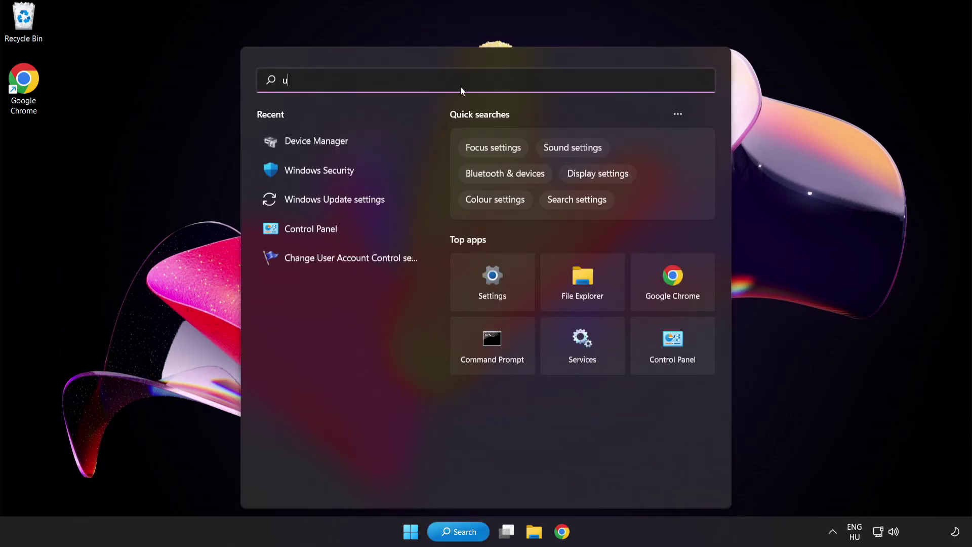
pyautogui.write('pdate')
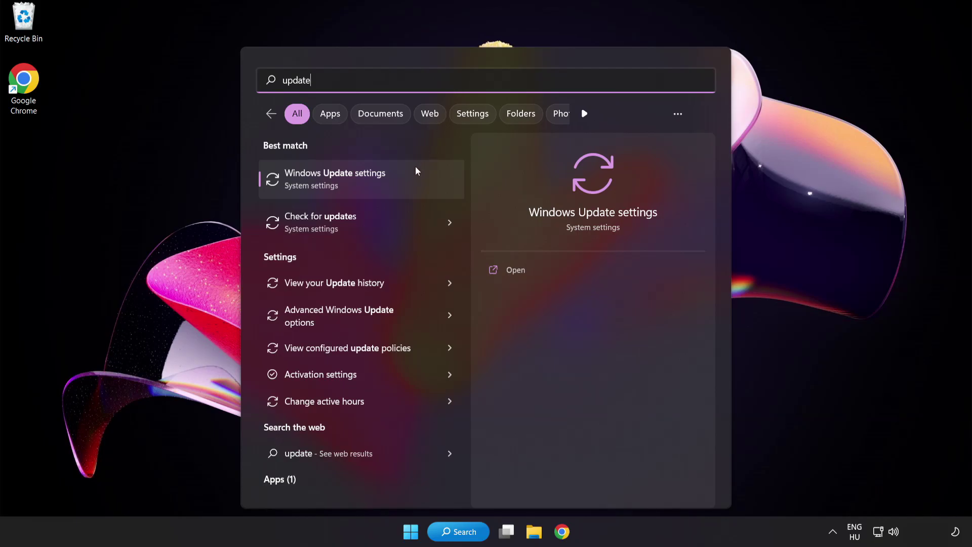
# Open Windows Update, check for updates until it shows up to date, then close Settings.
pyautogui.click(371, 187)
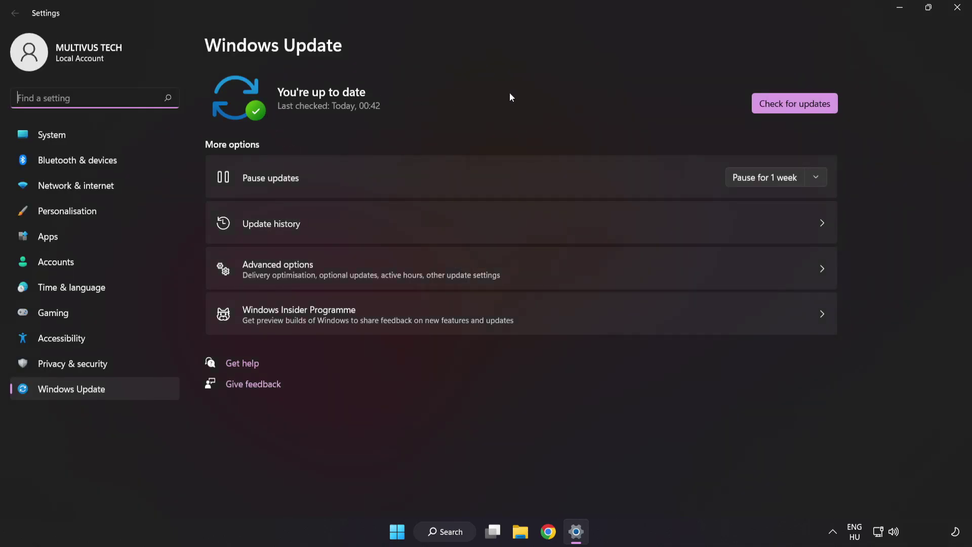
pyautogui.click(791, 109)
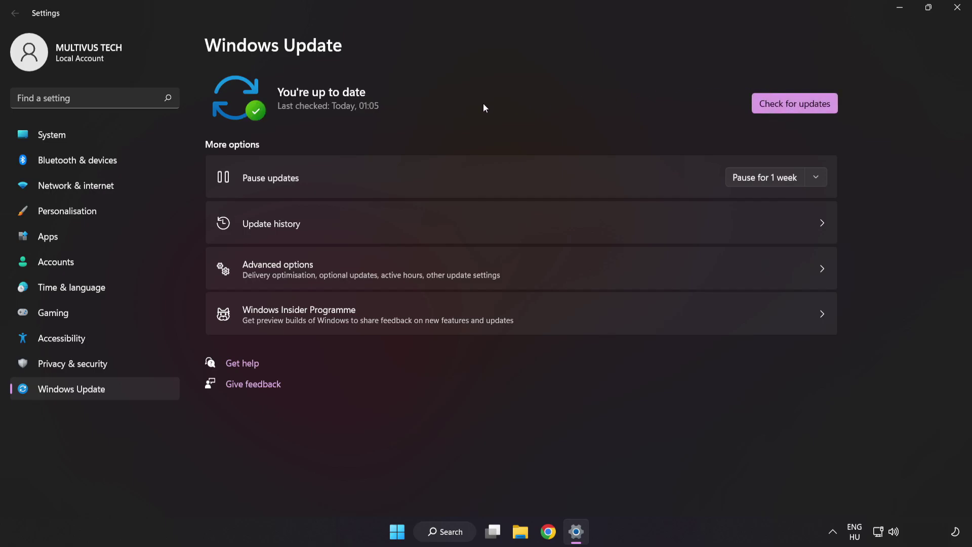
pyautogui.click(957, 15)
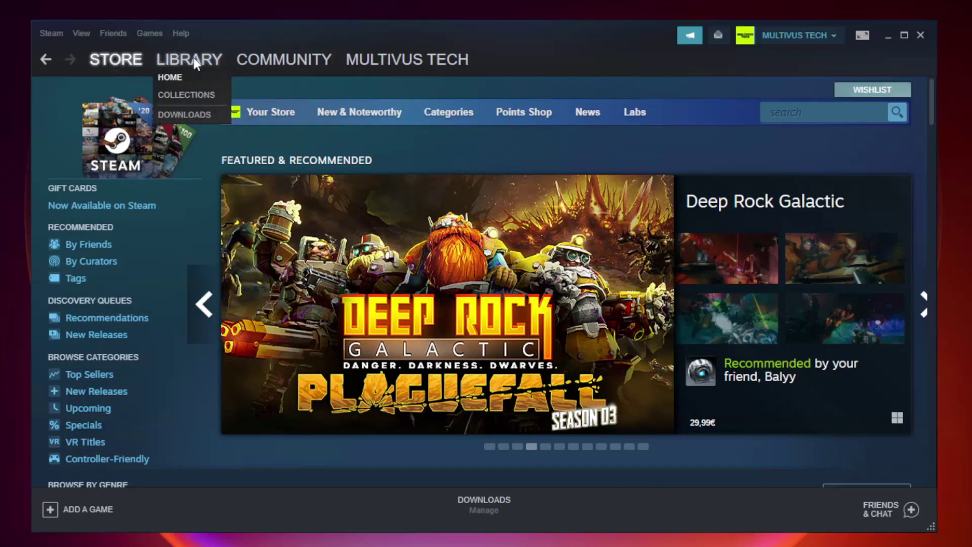
# Bring up the context menu for YOUR NOT WORKING GAME in the Steam library.
pyautogui.moveTo(189, 59)
pyautogui.click(189, 59)
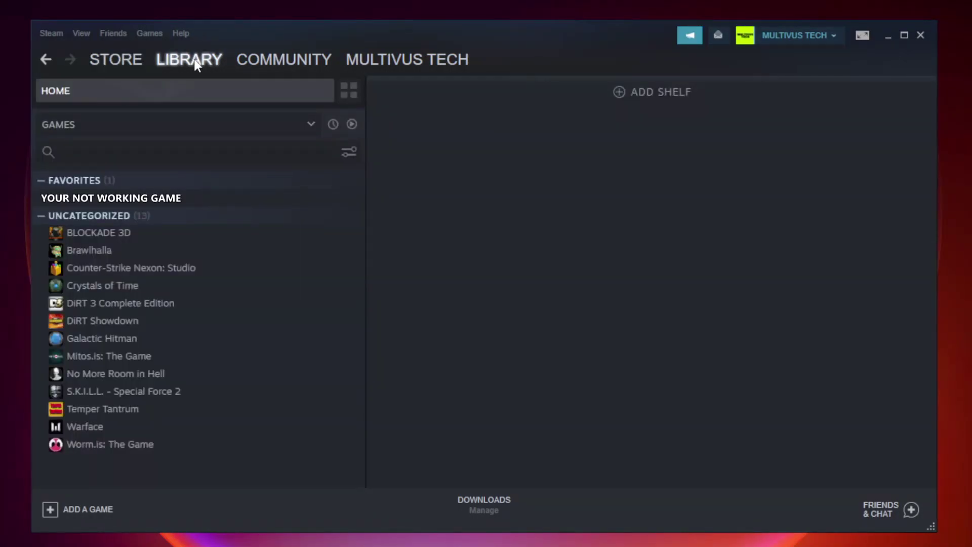
pyautogui.rightClick(210, 202)
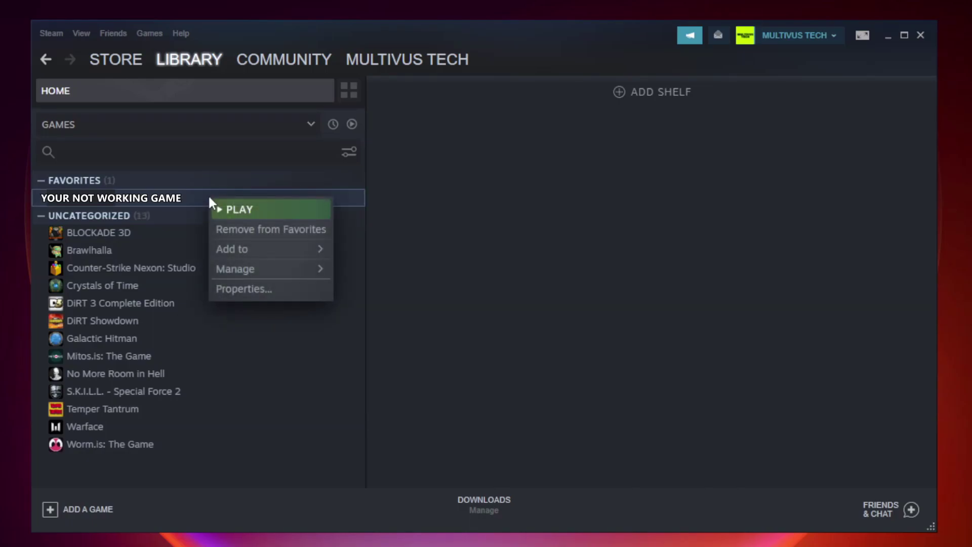
# Verify the integrity of Unturned's files under Properties > Local Files, validating all 9192 files.
pyautogui.click(267, 289)
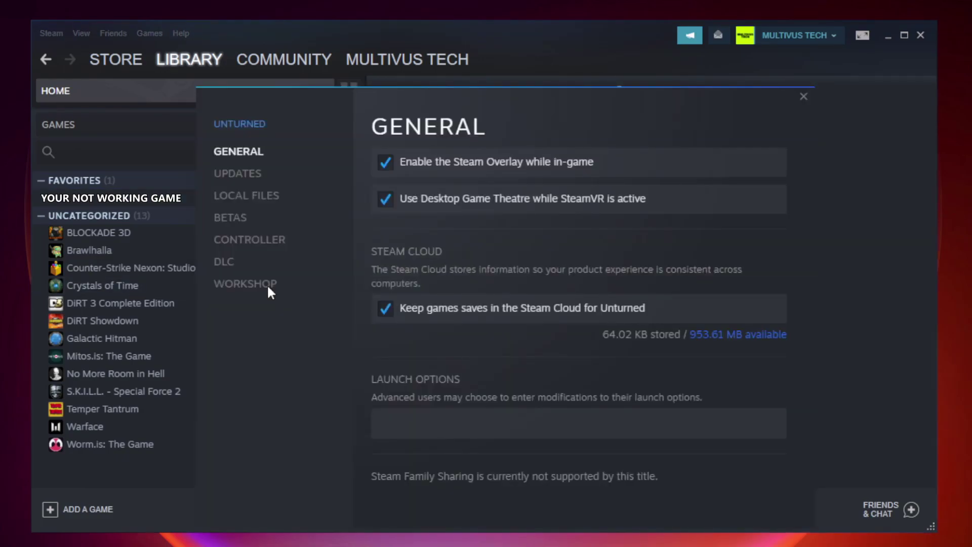
pyautogui.click(259, 200)
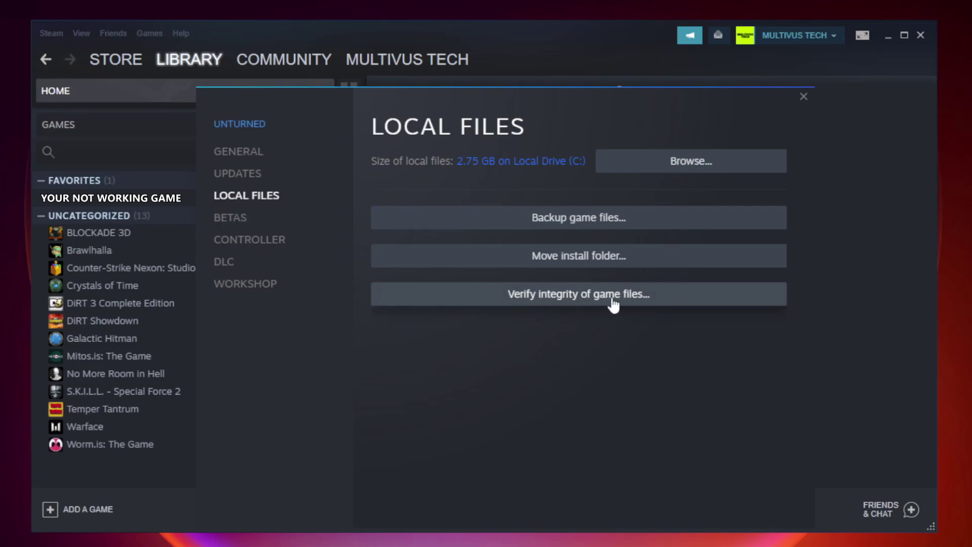
pyautogui.click(590, 304)
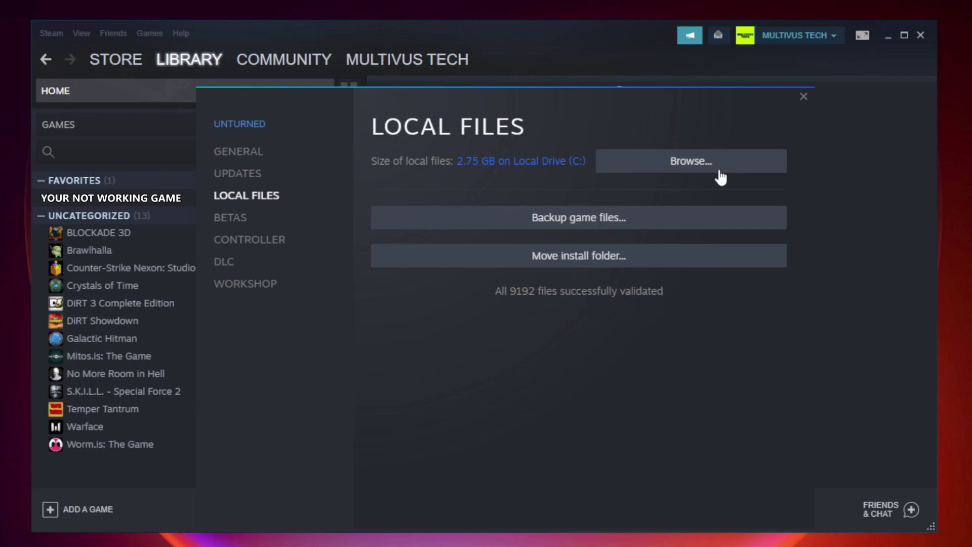
# Open the game's install folder and bring up the context menu for the YOUR NOT WORKING GAME shortcut.
pyautogui.click(693, 170)
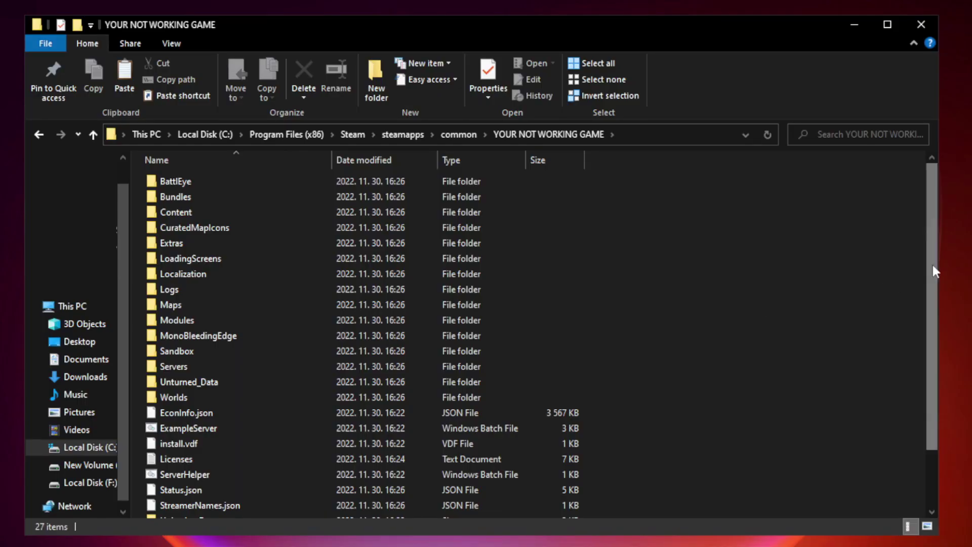
pyautogui.moveTo(933, 265); pyautogui.dragTo(934, 349)
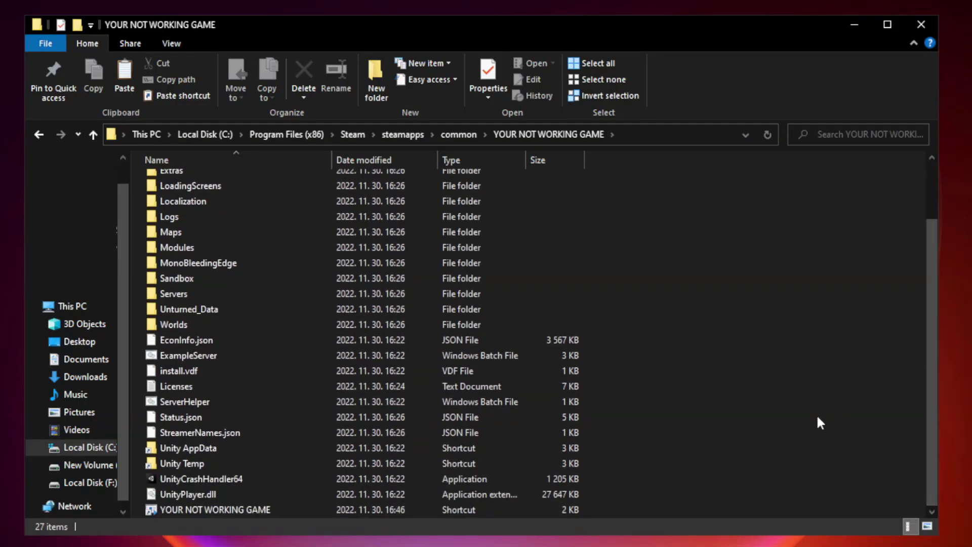
pyautogui.click(387, 510)
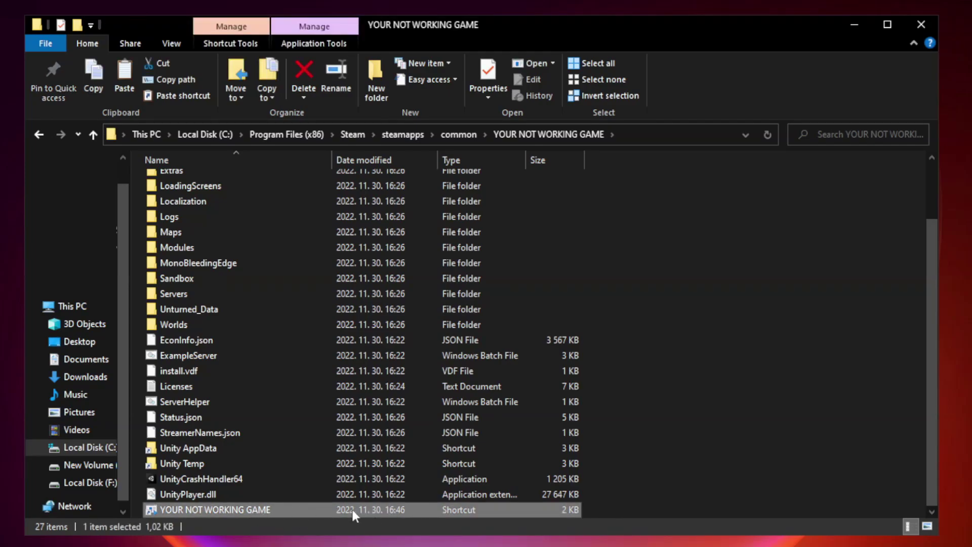
pyautogui.rightClick(329, 506)
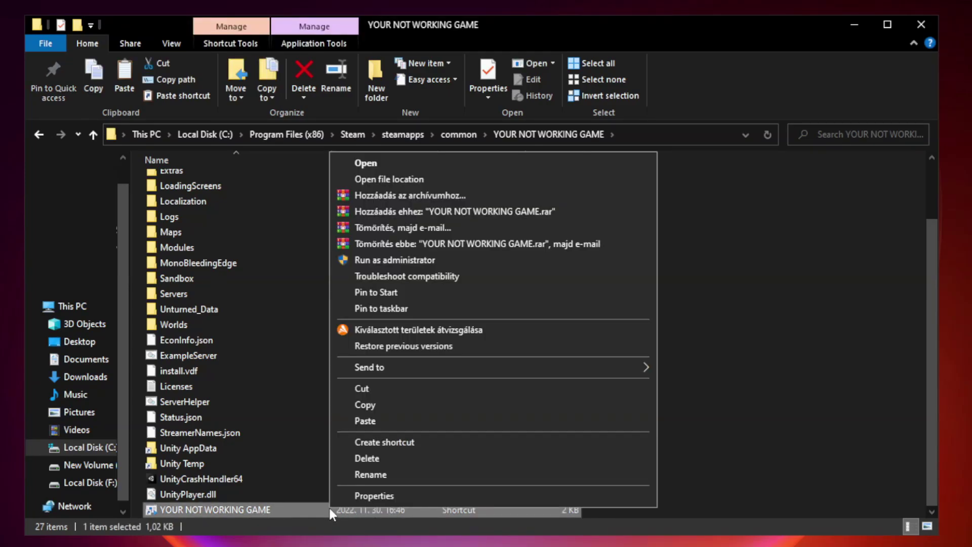
# Apply Windows 8 compatibility mode, run as administrator and disabled fullscreen optimizations to the shortcut.
pyautogui.click(488, 500)
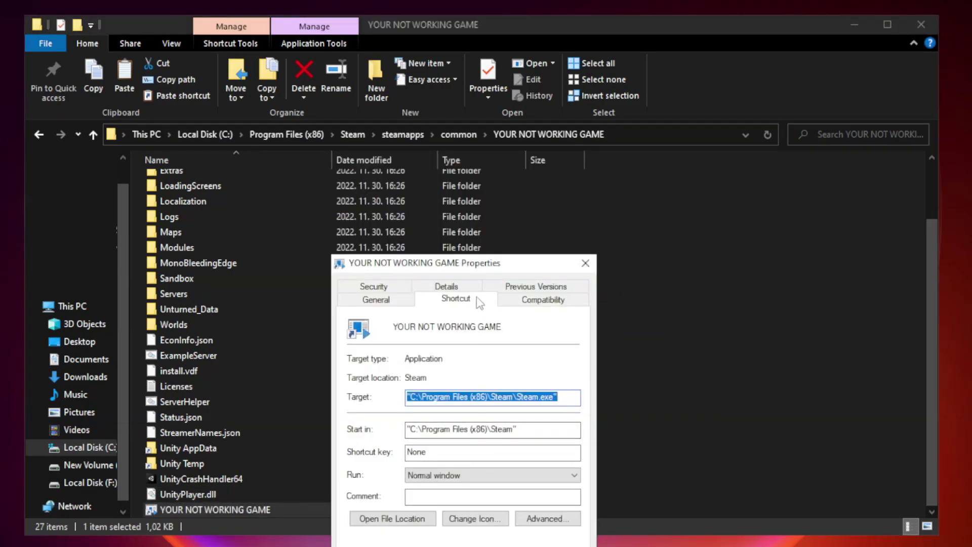
pyautogui.moveTo(484, 269)
pyautogui.mouseDown()
pyautogui.moveTo(491, 125)
pyautogui.moveTo(483, 110)
pyautogui.mouseUp()
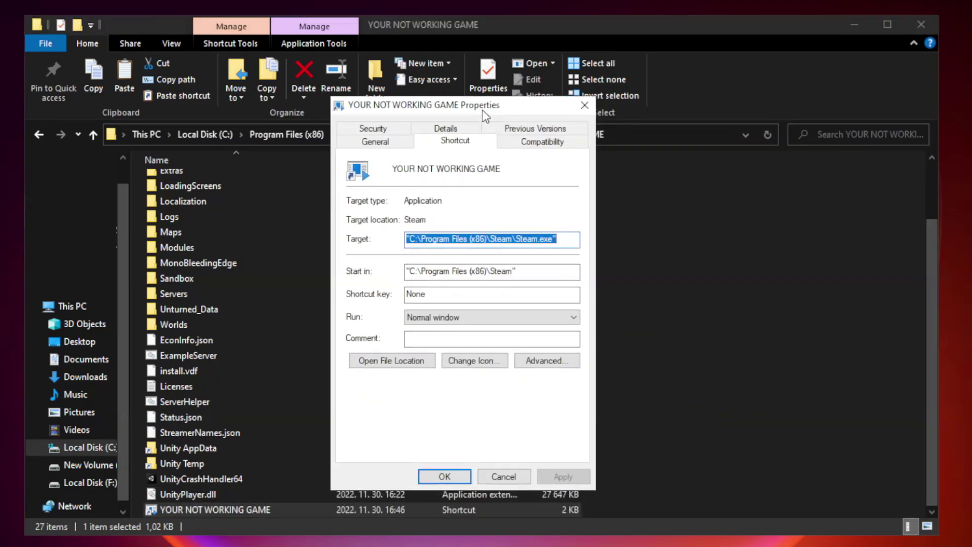
pyautogui.click(539, 148)
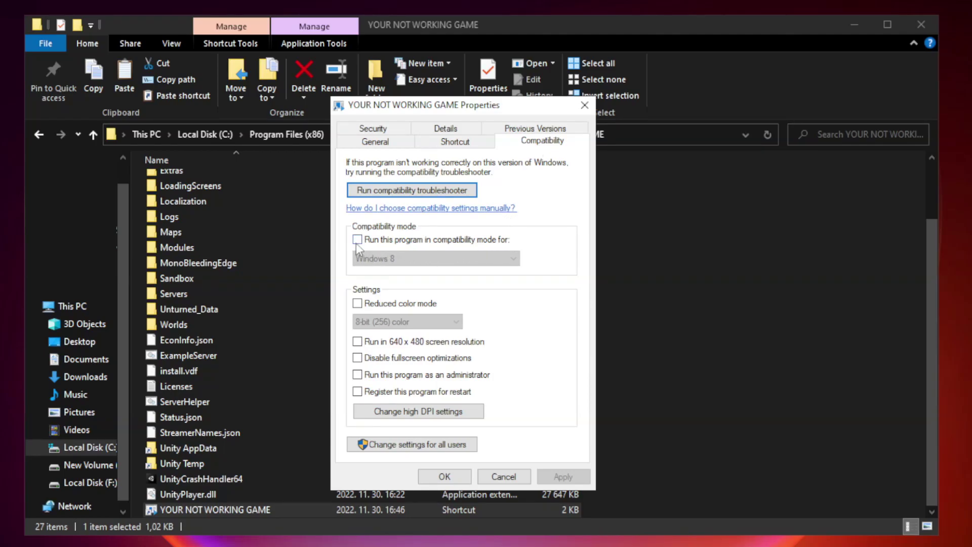
pyautogui.click(386, 241)
pyautogui.click(434, 259)
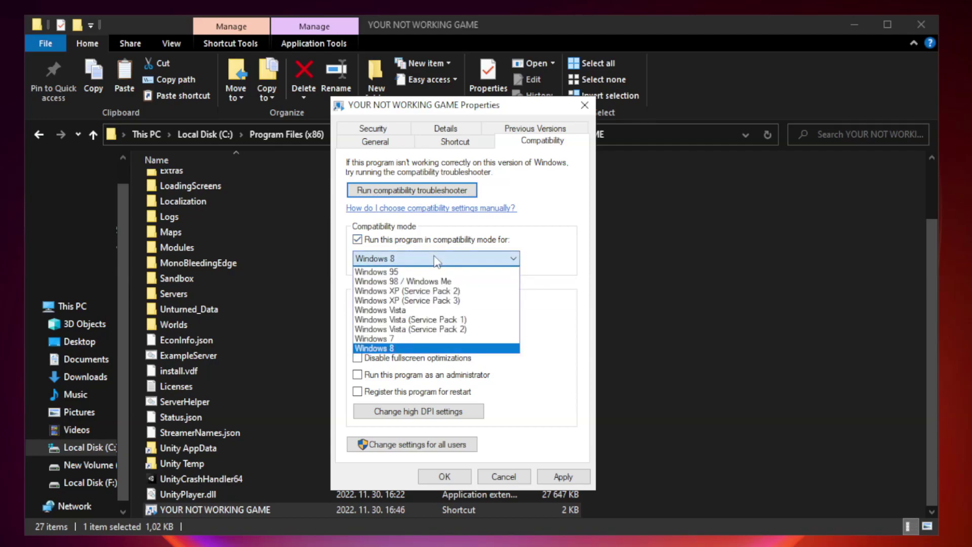
pyautogui.click(411, 349)
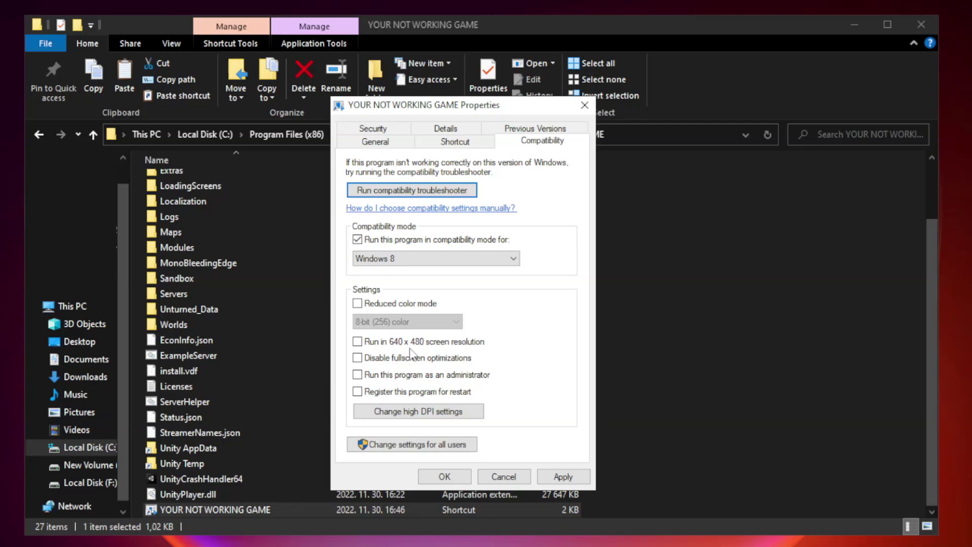
pyautogui.click(381, 366)
pyautogui.click(382, 380)
pyautogui.click(563, 477)
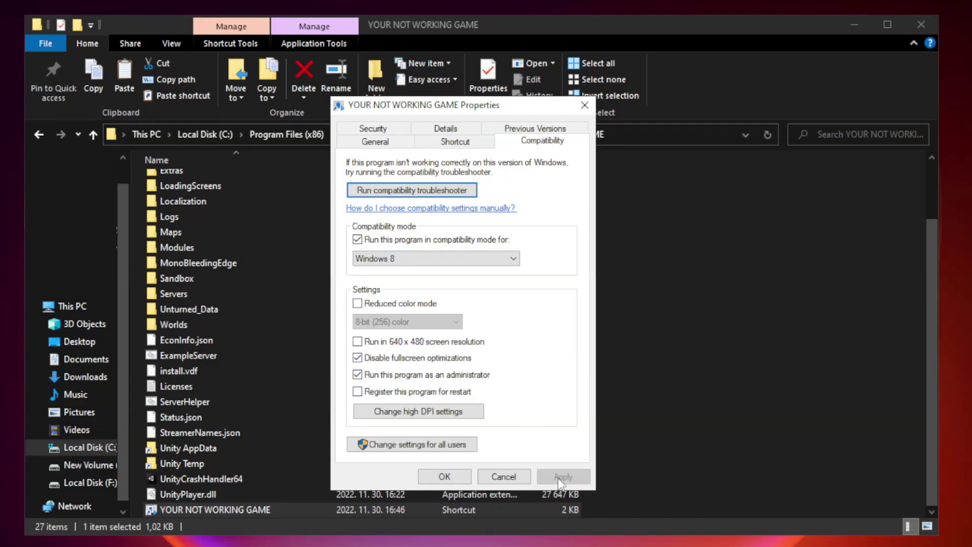
pyautogui.click(445, 478)
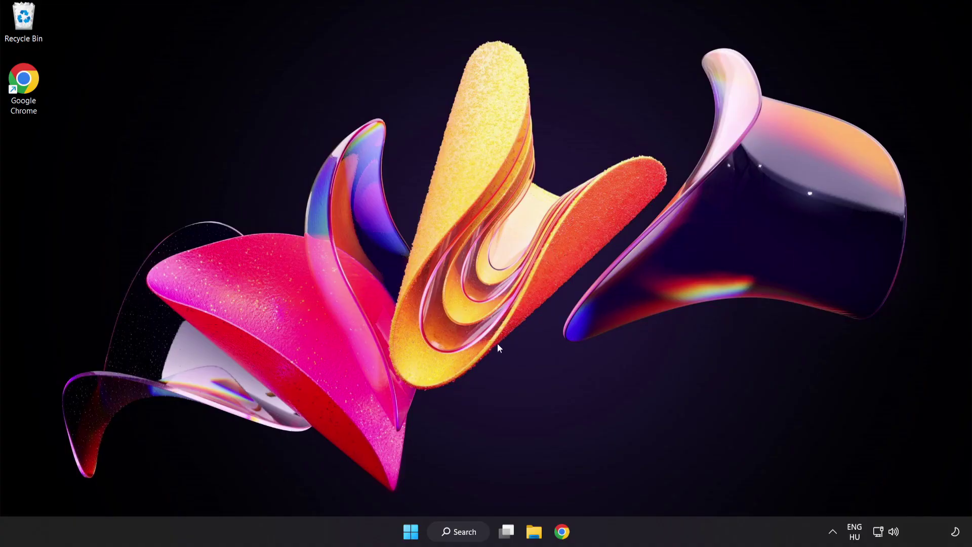
# Launch Task Manager from the Start context menu and show its Startup apps.
pyautogui.rightClick(414, 535)
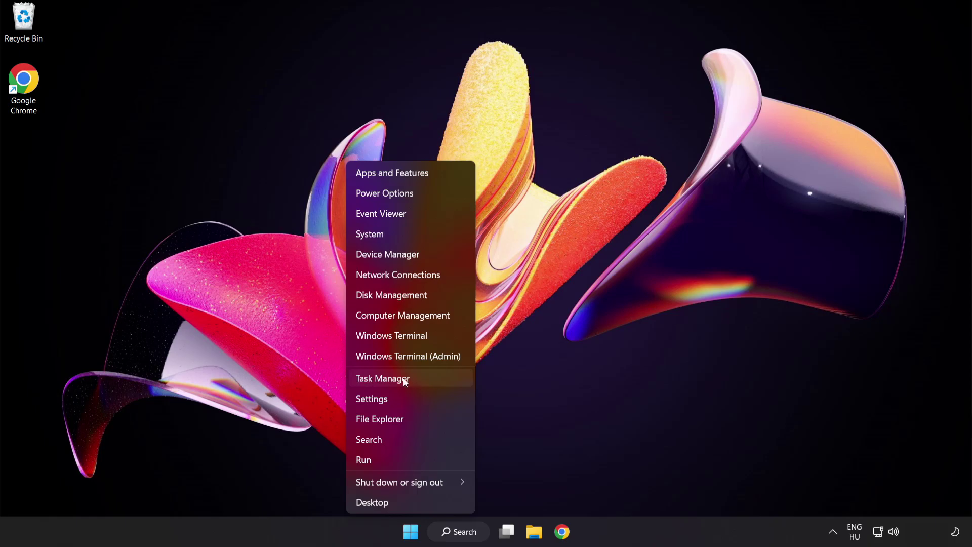
pyautogui.click(421, 378)
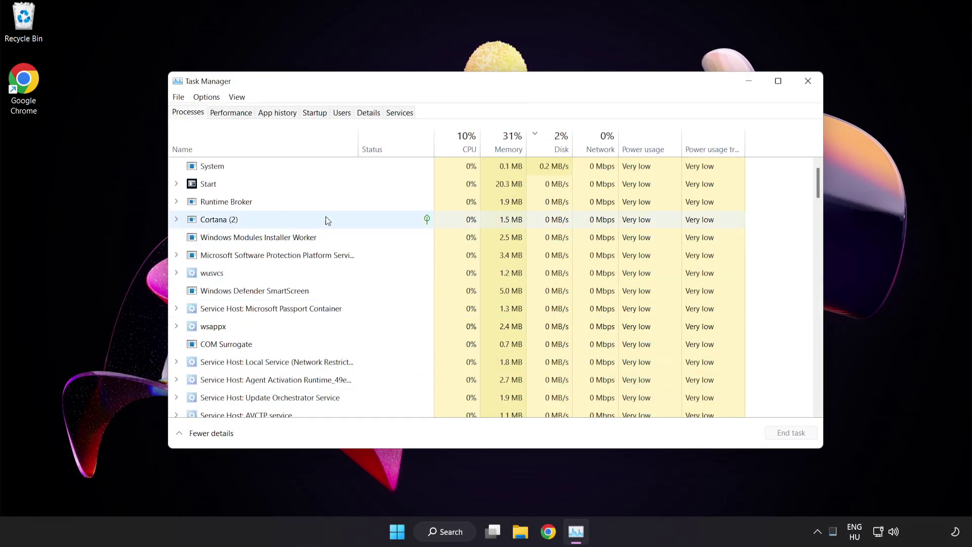
pyautogui.click(315, 113)
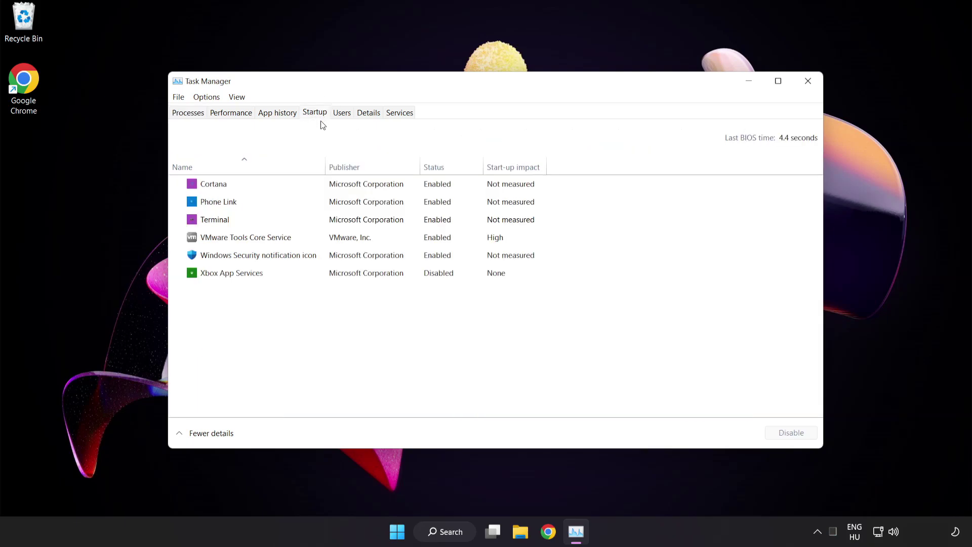
# Disable Cortana, Phone Link, Terminal and Windows Security notification icon at startup, then close Task Manager.
pyautogui.click(322, 190)
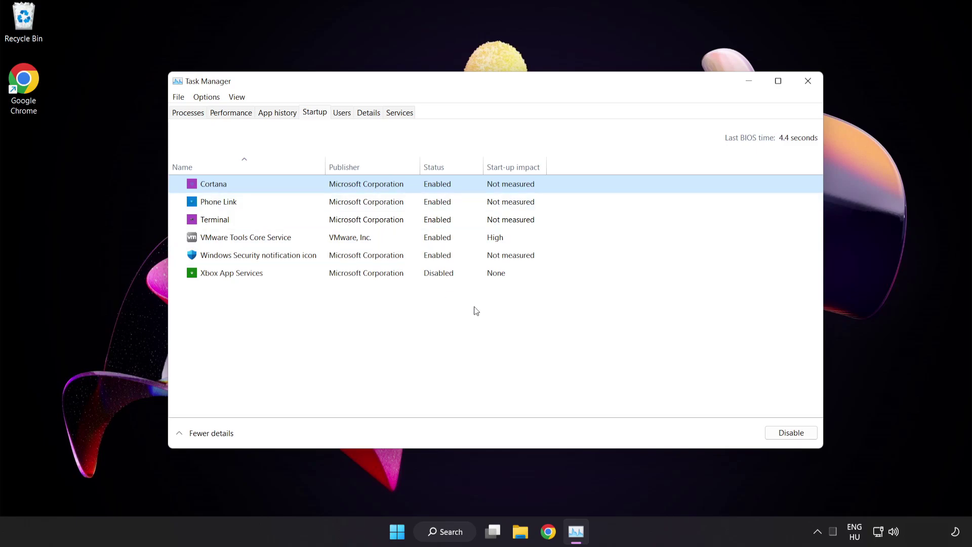
pyautogui.click(795, 437)
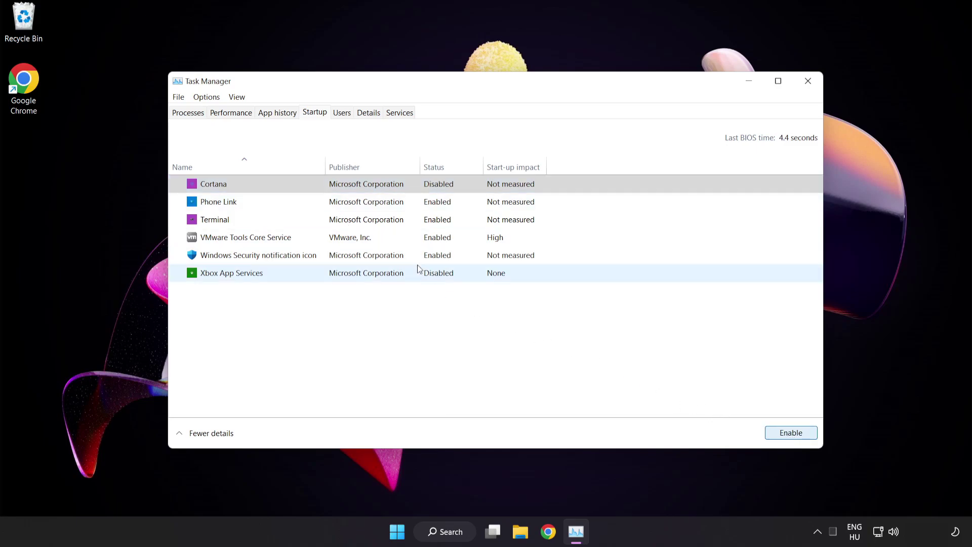
pyautogui.click(300, 199)
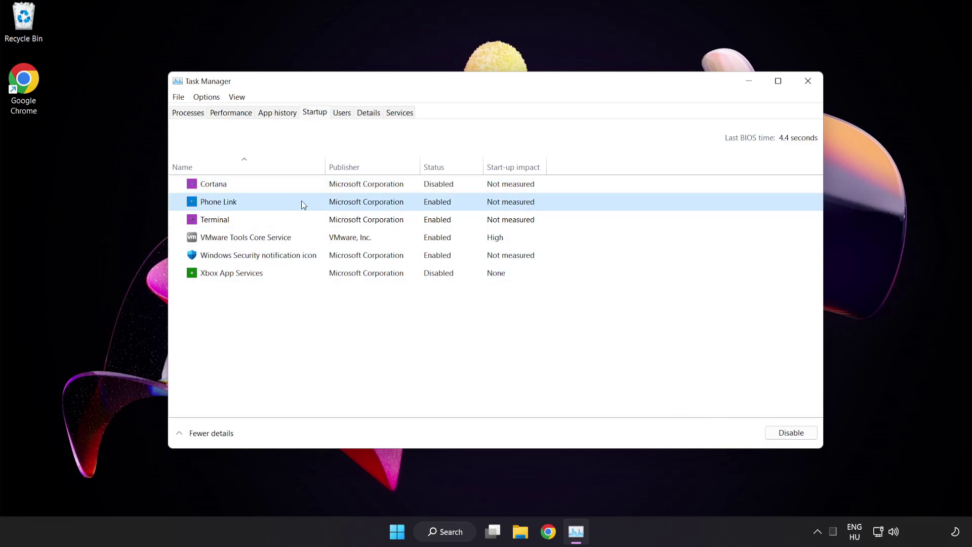
pyautogui.click(788, 442)
pyautogui.click(332, 224)
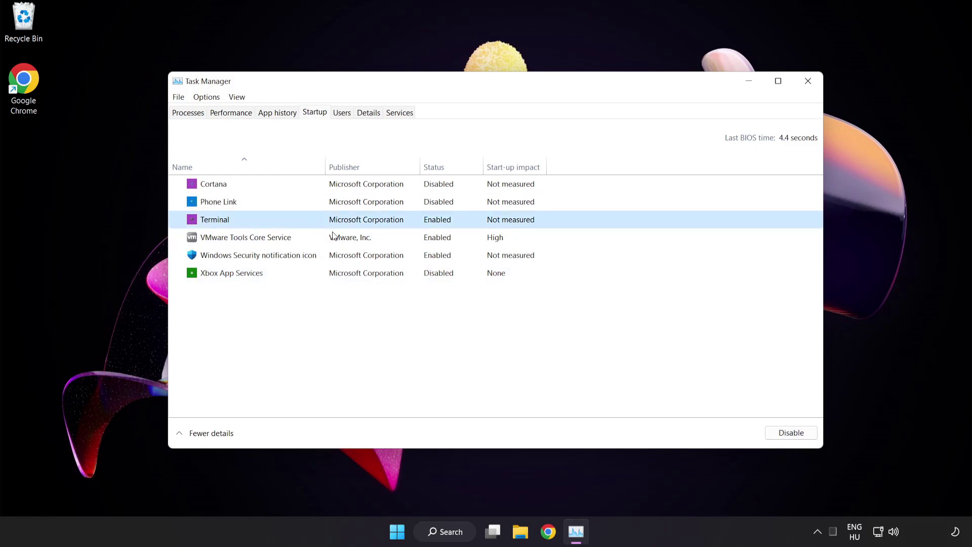
pyautogui.click(782, 433)
pyautogui.click(332, 258)
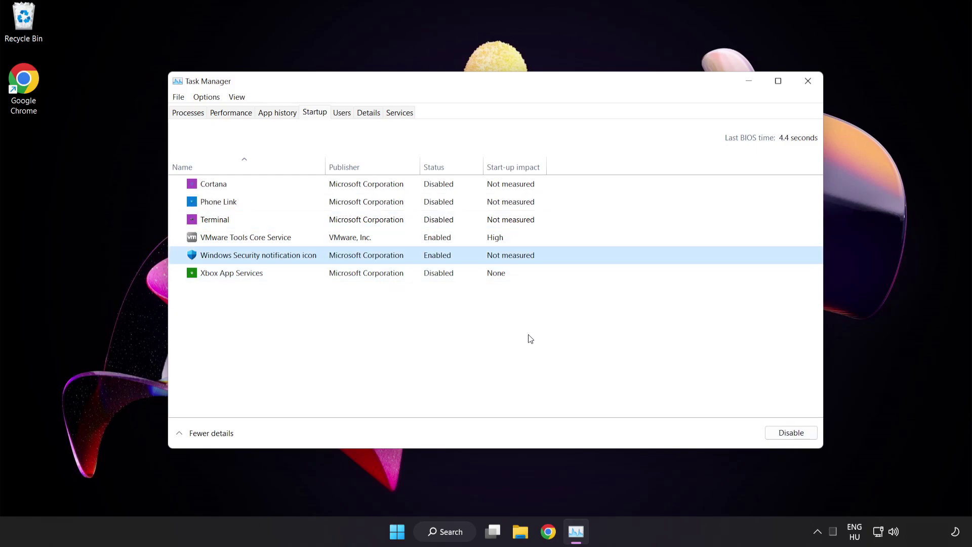
pyautogui.click(786, 434)
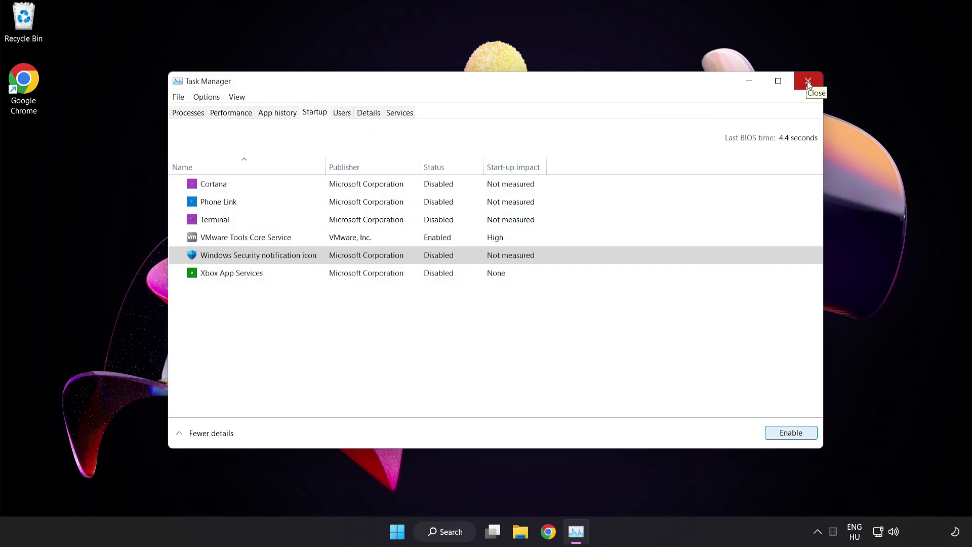
pyautogui.click(807, 82)
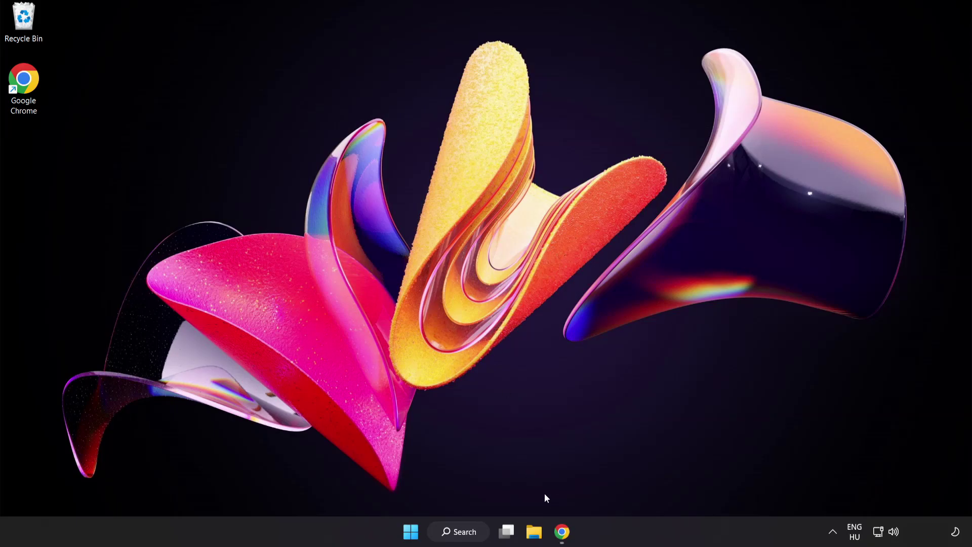
# Download the DirectX End-User Runtime Web Installer from the Microsoft Download Center page in Chrome.
pyautogui.click(563, 532)
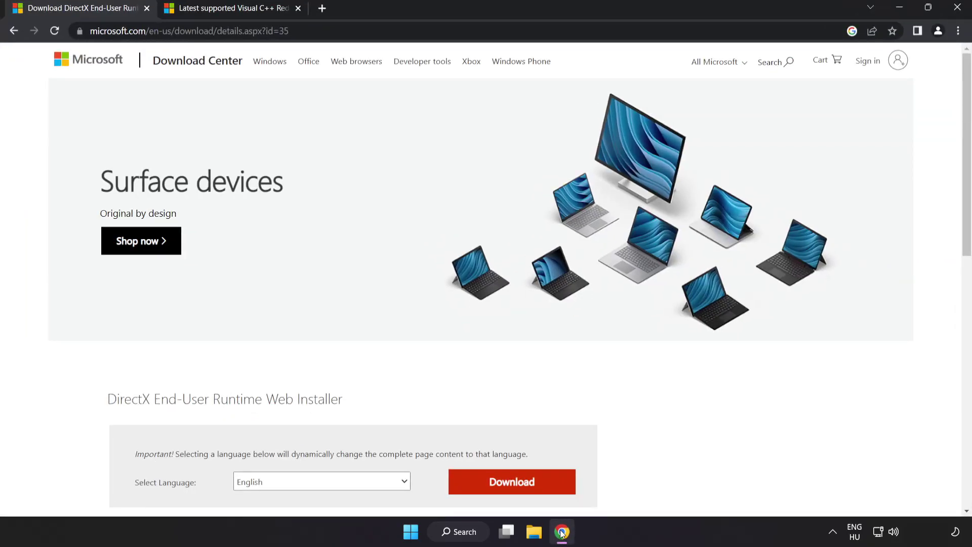
pyautogui.click(315, 30)
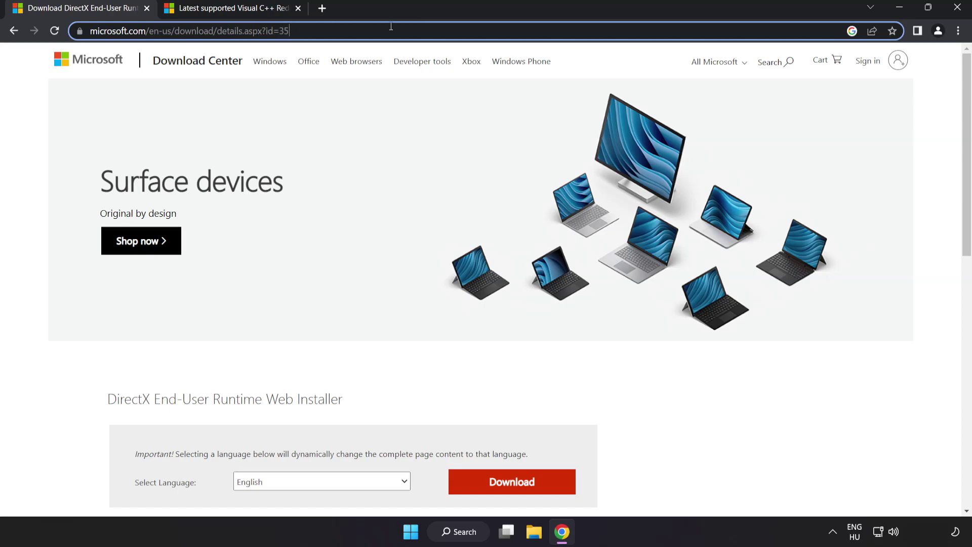
pyautogui.click(679, 413)
pyautogui.scroll(-2, 677, 406)
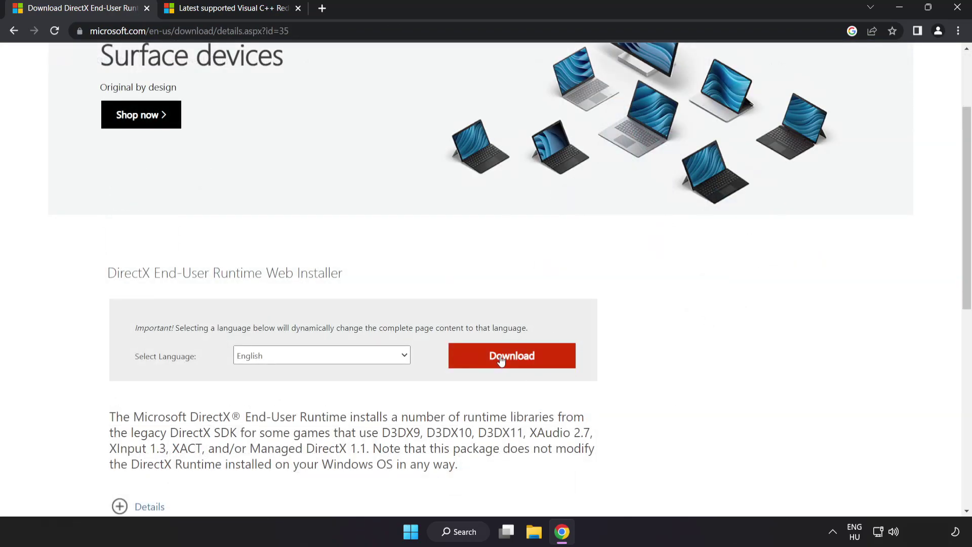
pyautogui.click(524, 367)
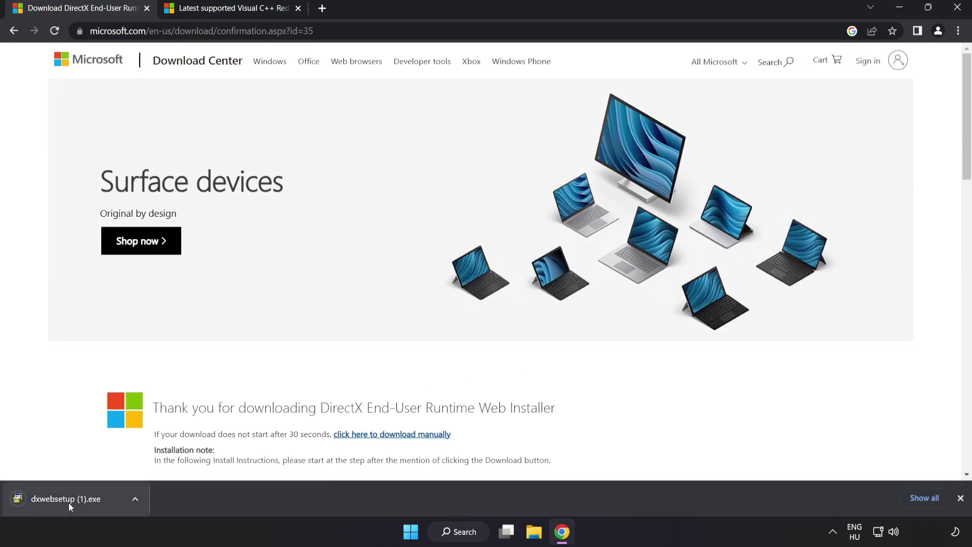
# Launch the downloaded DirectX setup and accept its license agreement.
pyautogui.click(82, 500)
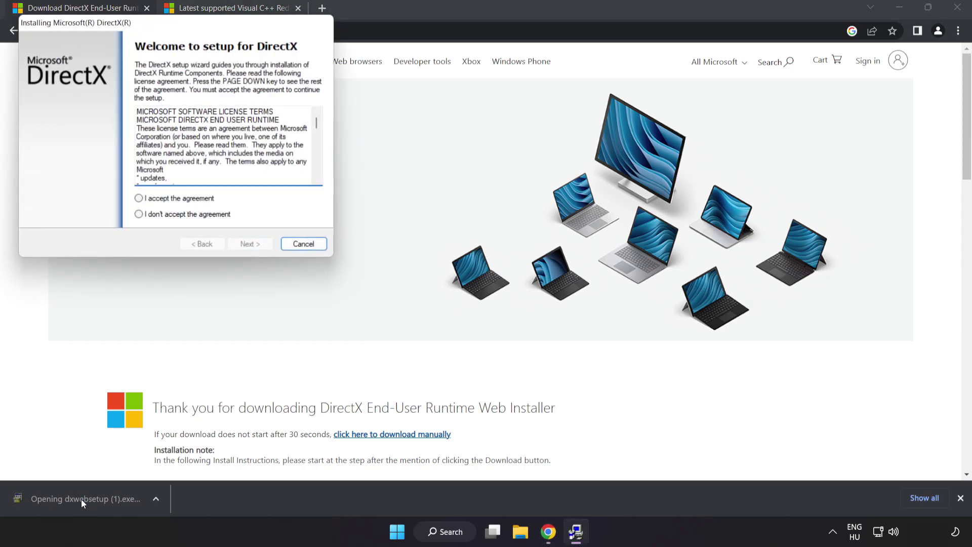
pyautogui.moveTo(146, 24)
pyautogui.mouseDown()
pyautogui.moveTo(418, 129)
pyautogui.moveTo(445, 129)
pyautogui.mouseUp()
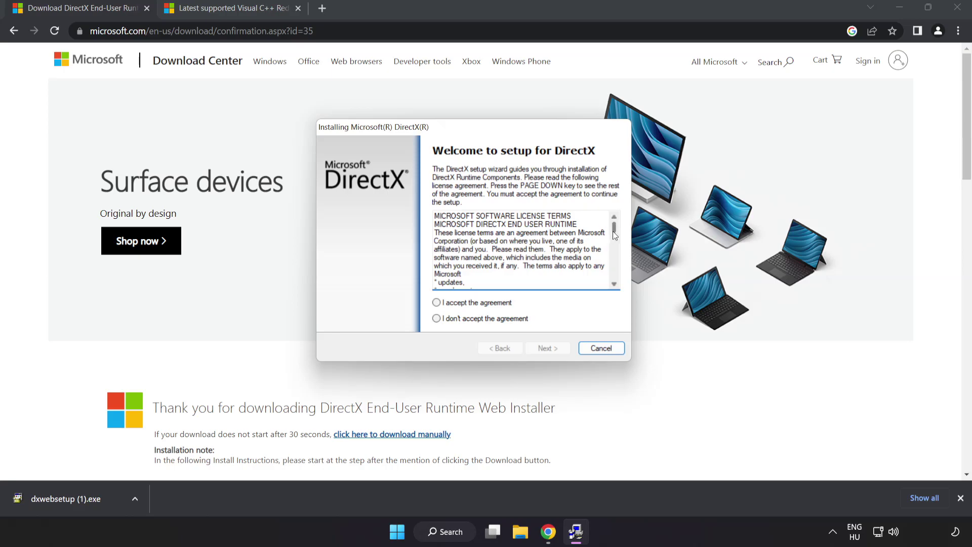
pyautogui.moveTo(615, 232); pyautogui.dragTo(614, 280)
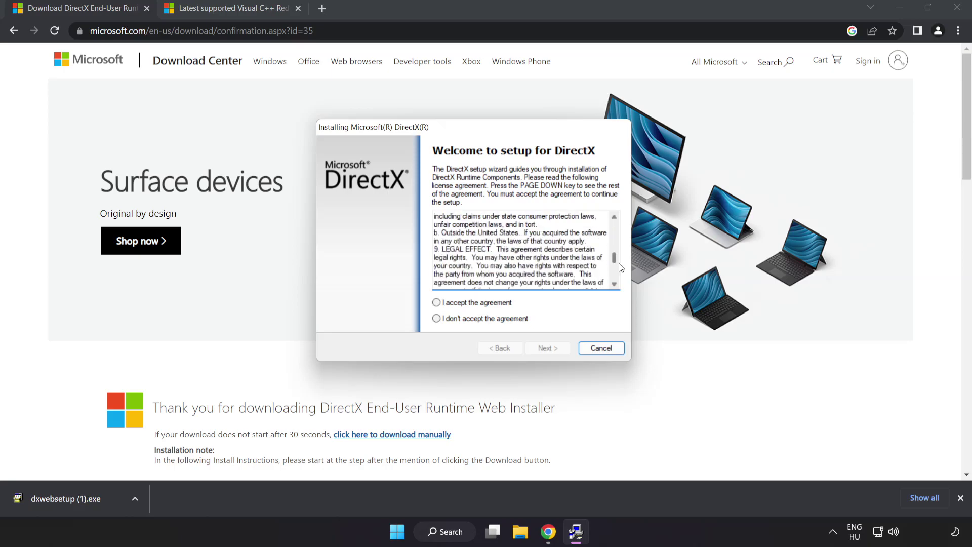
pyautogui.click(454, 305)
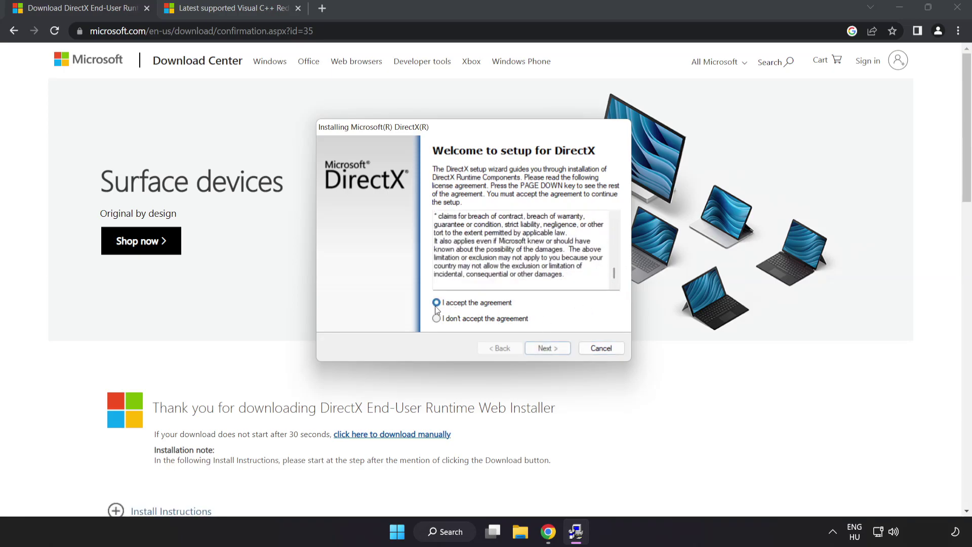
pyautogui.click(546, 349)
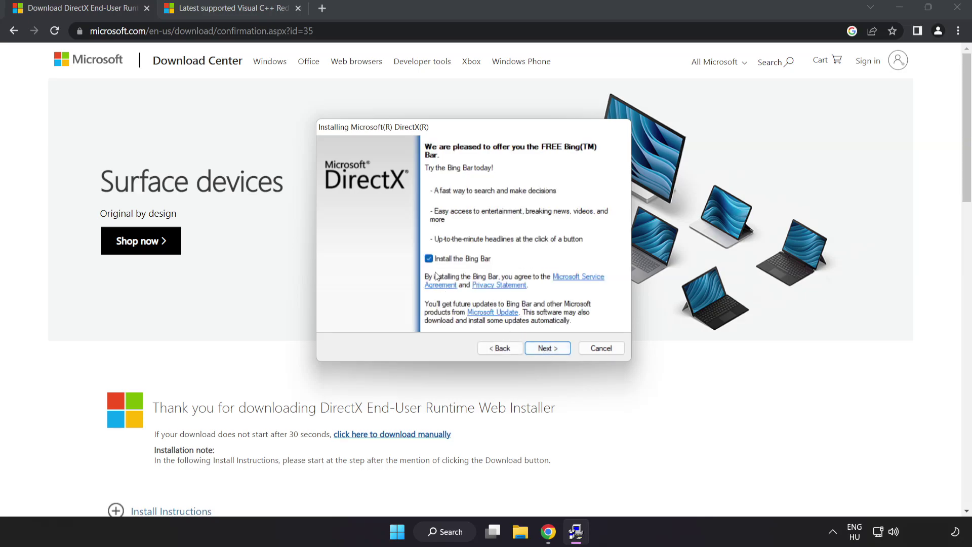
# Decline the Bing Bar offer, install the DirectX runtime components, and finish the wizard.
pyautogui.click(430, 260)
pyautogui.click(551, 349)
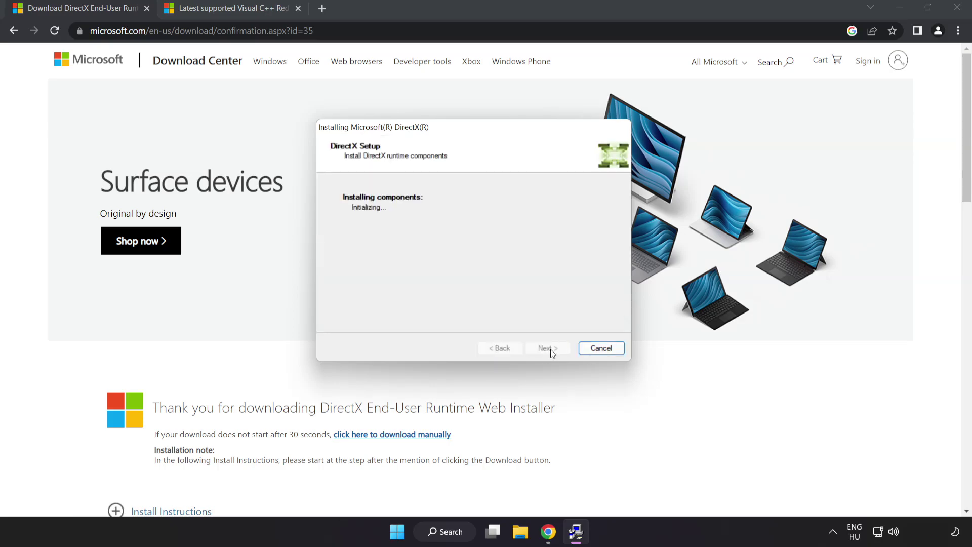
pyautogui.click(548, 348)
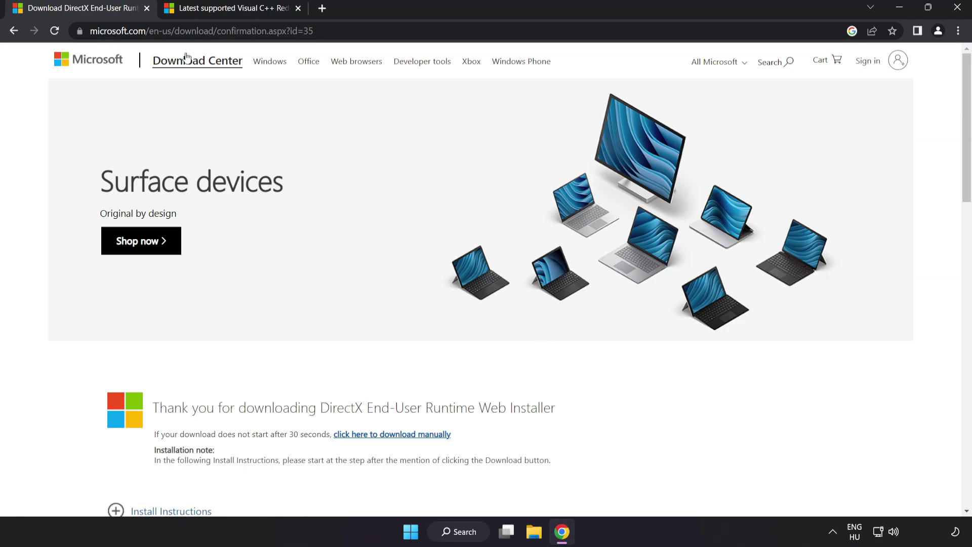
# Close the DirectX tab and download the ARM64, X86 and X64 installers from the 2015–2022 table.
pyautogui.click(147, 8)
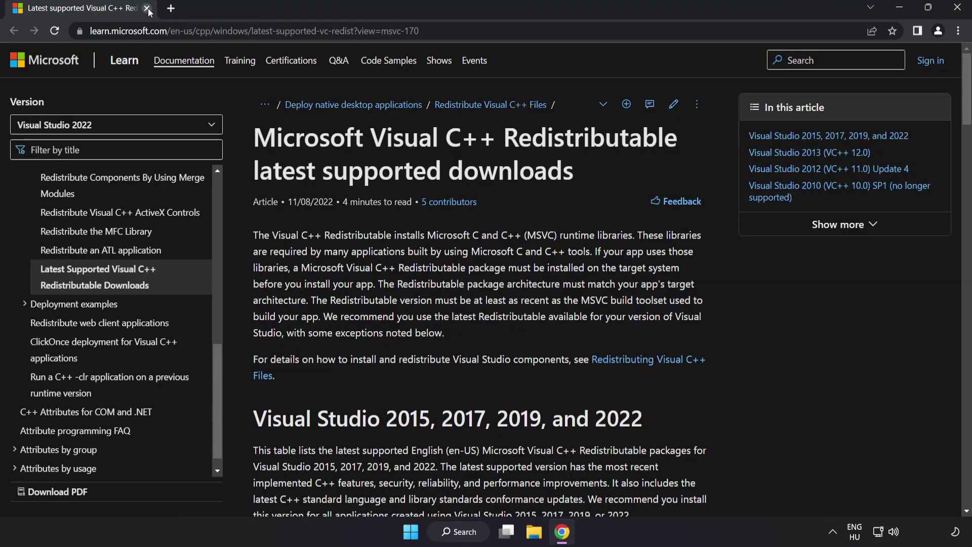
pyautogui.click(440, 30)
pyautogui.moveTo(962, 97); pyautogui.dragTo(962, 146)
pyautogui.scroll(1, 505, 241)
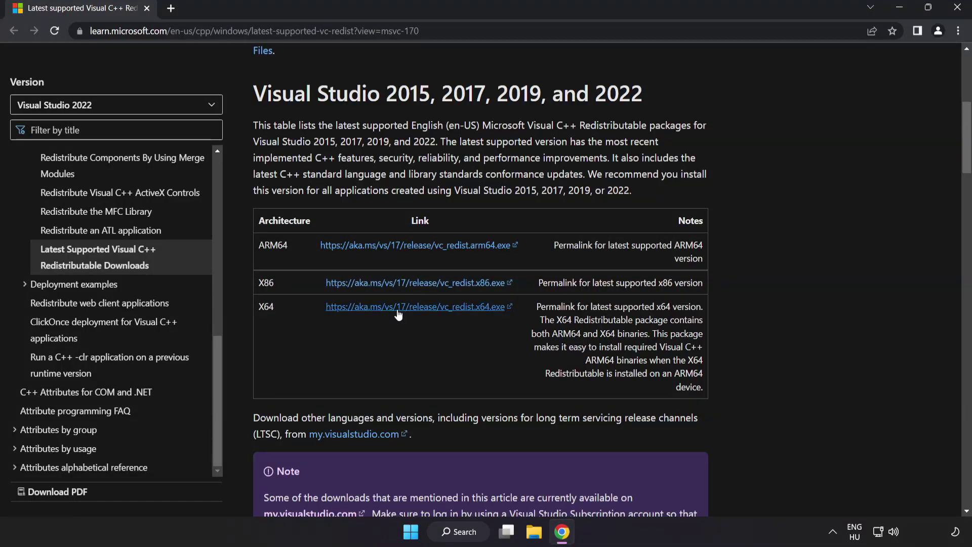
pyautogui.click(403, 251)
pyautogui.click(414, 284)
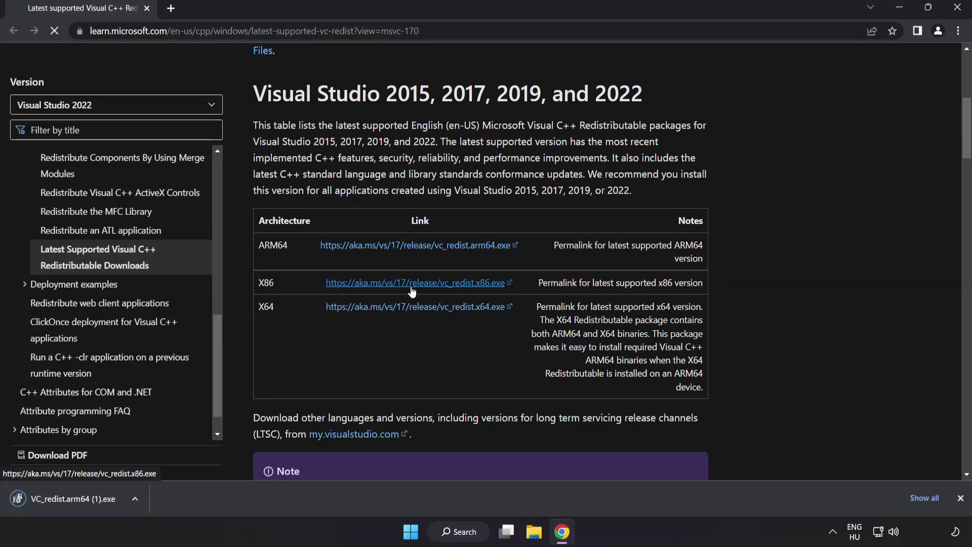
pyautogui.click(417, 308)
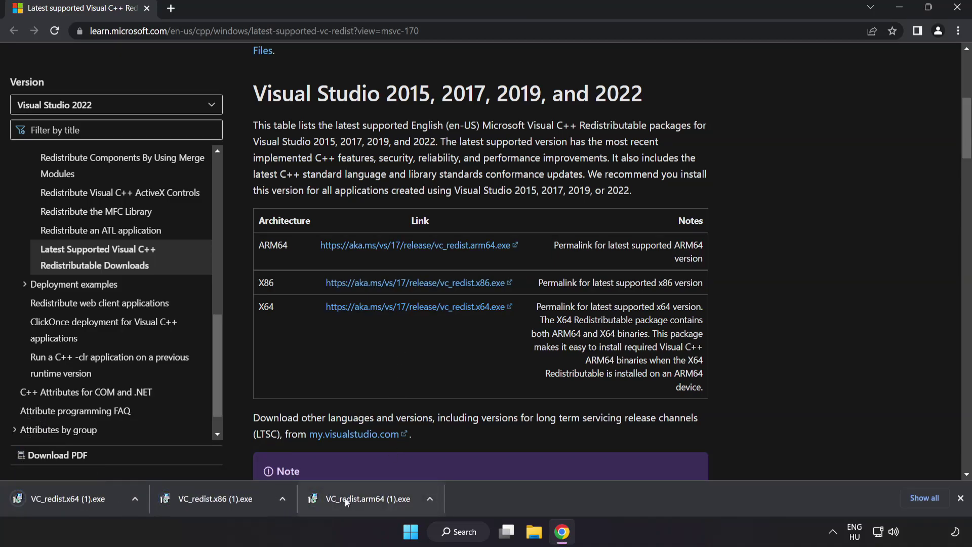
# Run the ARM64 Visual C++ installer, agree to the terms, install, and dismiss its failure report.
pyautogui.click(366, 499)
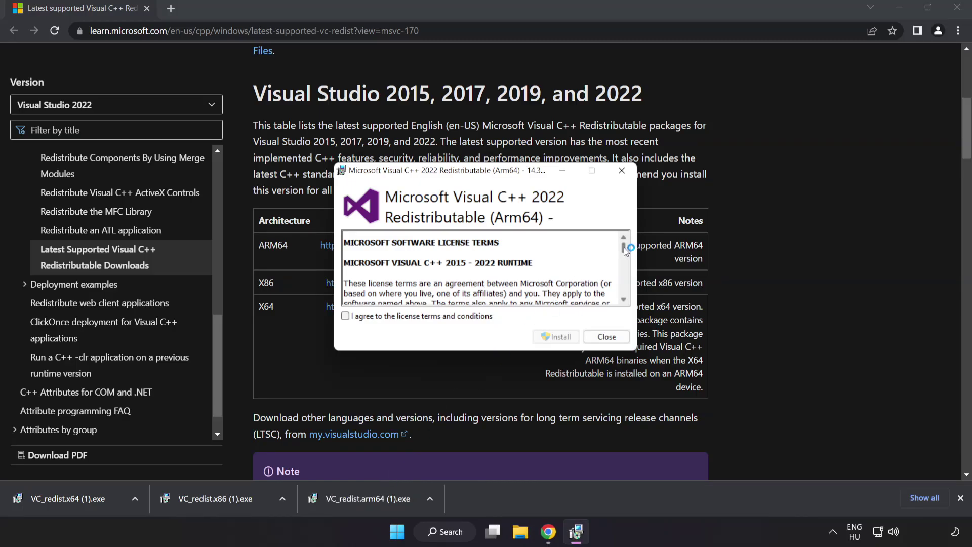
pyautogui.moveTo(624, 247); pyautogui.dragTo(624, 291)
pyautogui.click(347, 316)
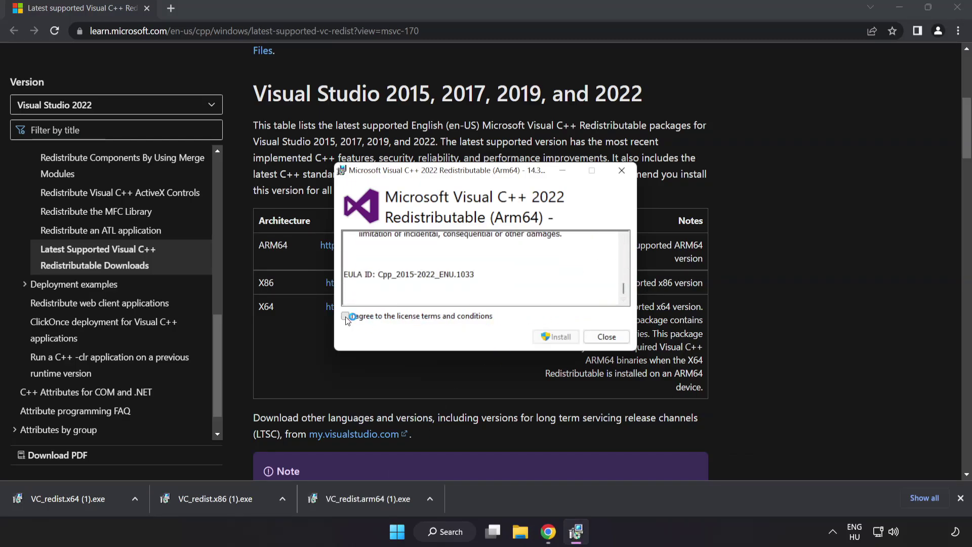
pyautogui.click(555, 336)
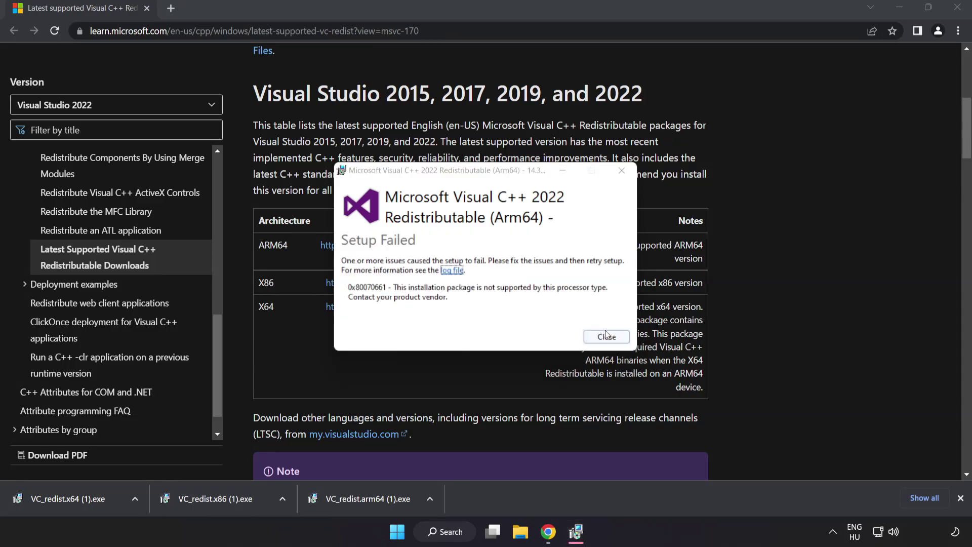
pyautogui.click(606, 335)
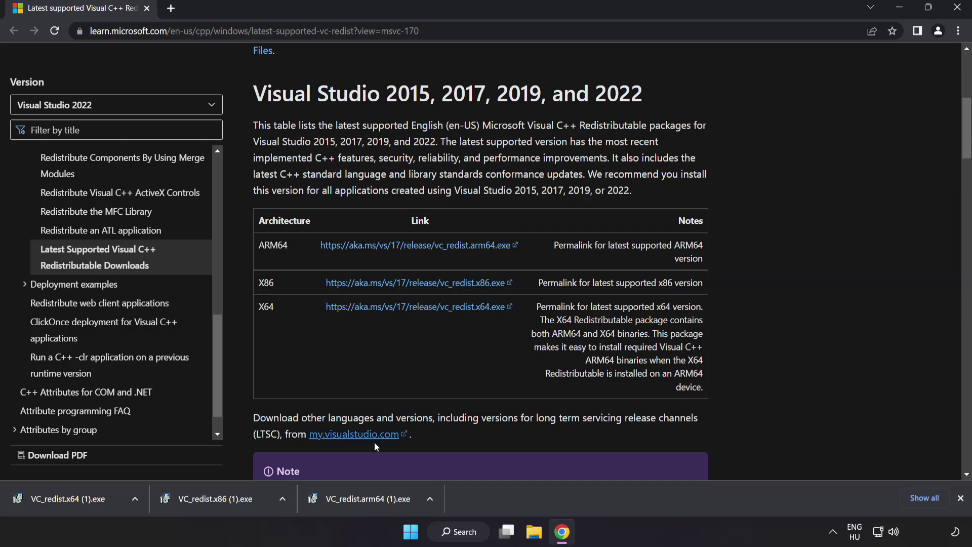
# Run the x86 installer (succeeds) and the x64 installer (fails), then close Chrome.
pyautogui.click(220, 501)
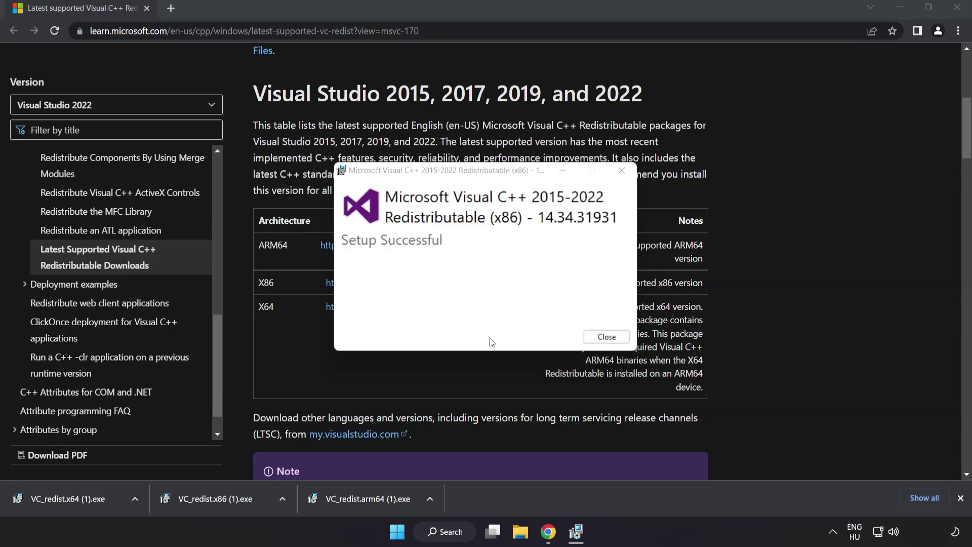
pyautogui.click(605, 337)
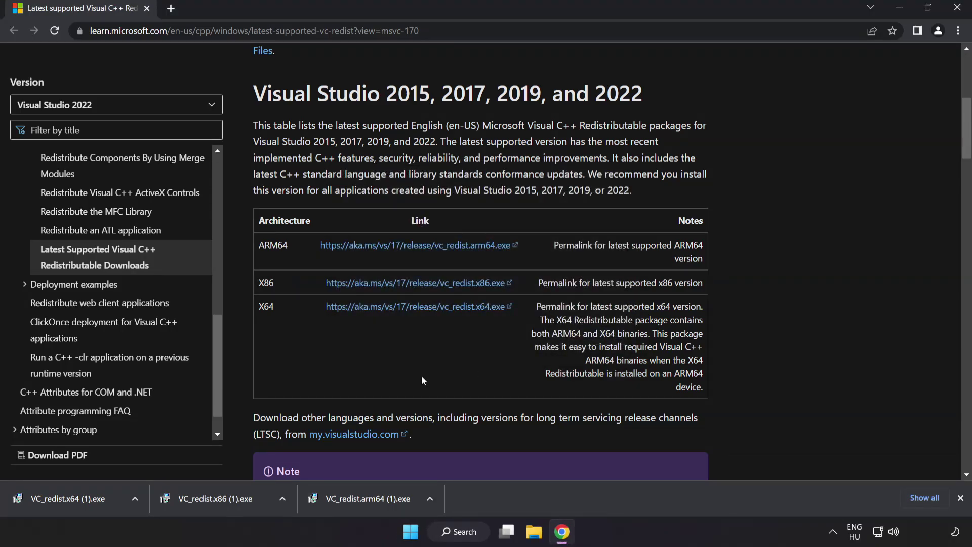
pyautogui.click(87, 496)
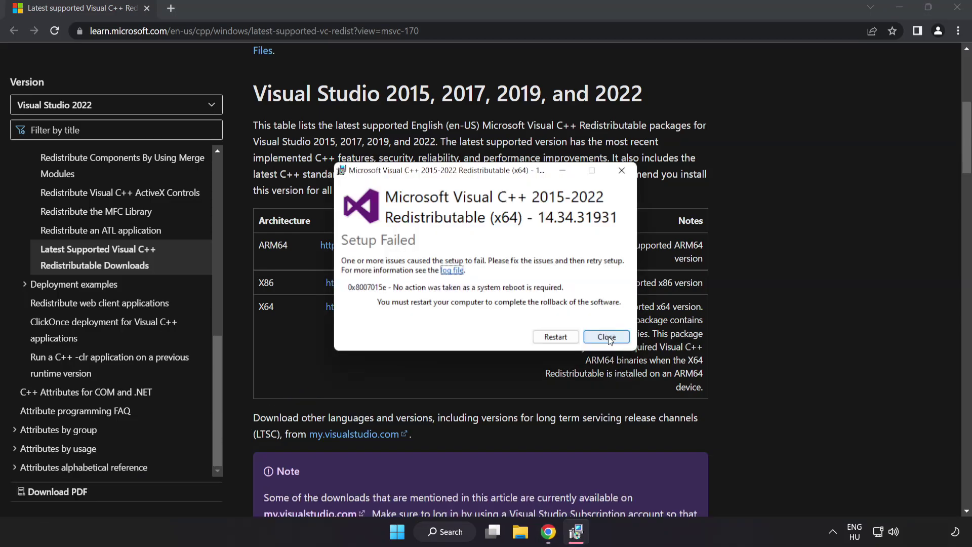
pyautogui.click(608, 338)
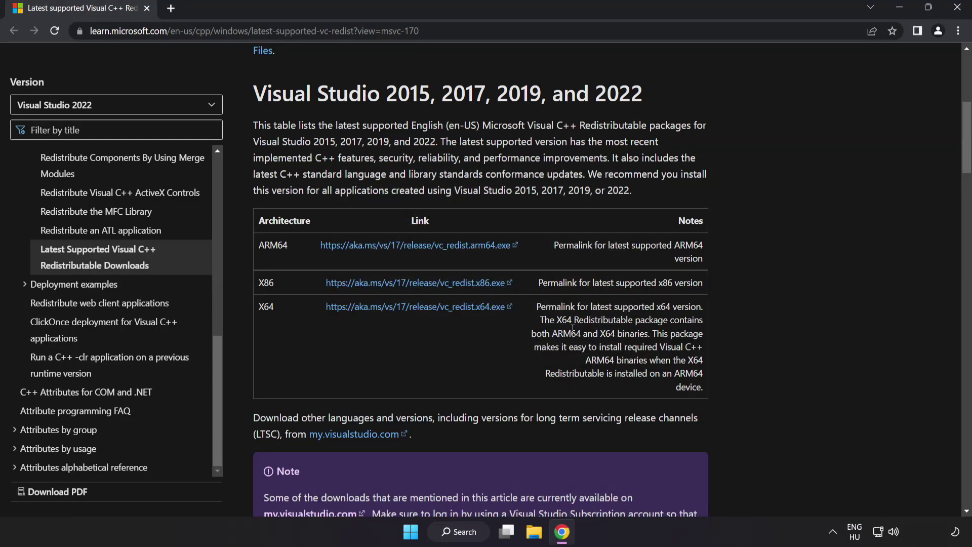
pyautogui.click(957, 10)
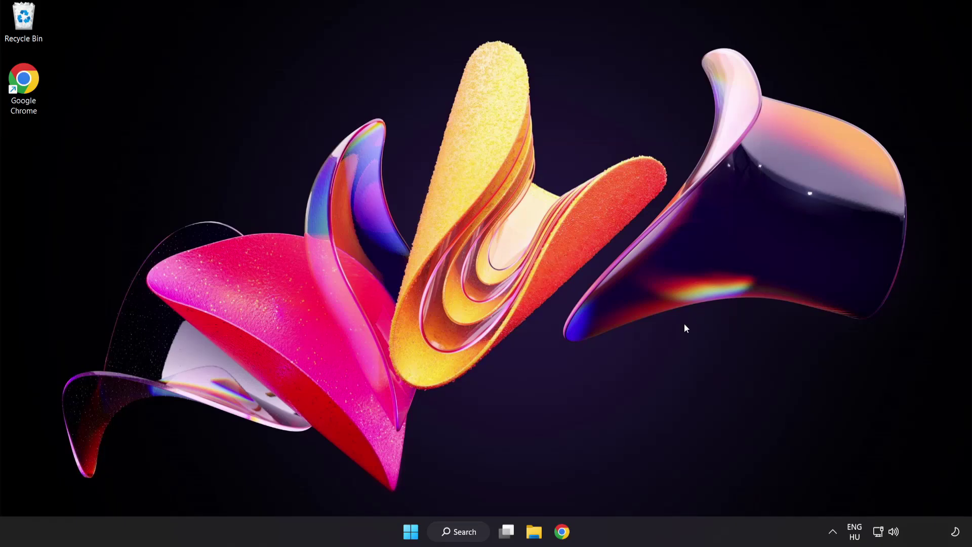
# Search for cmd and run Command Prompt as administrator.
pyautogui.click(461, 535)
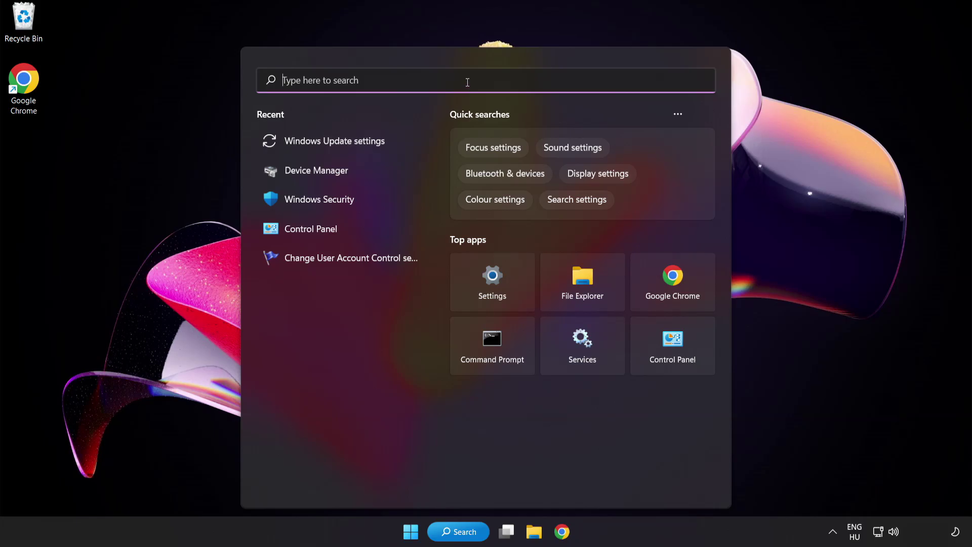
pyautogui.write('cmd')
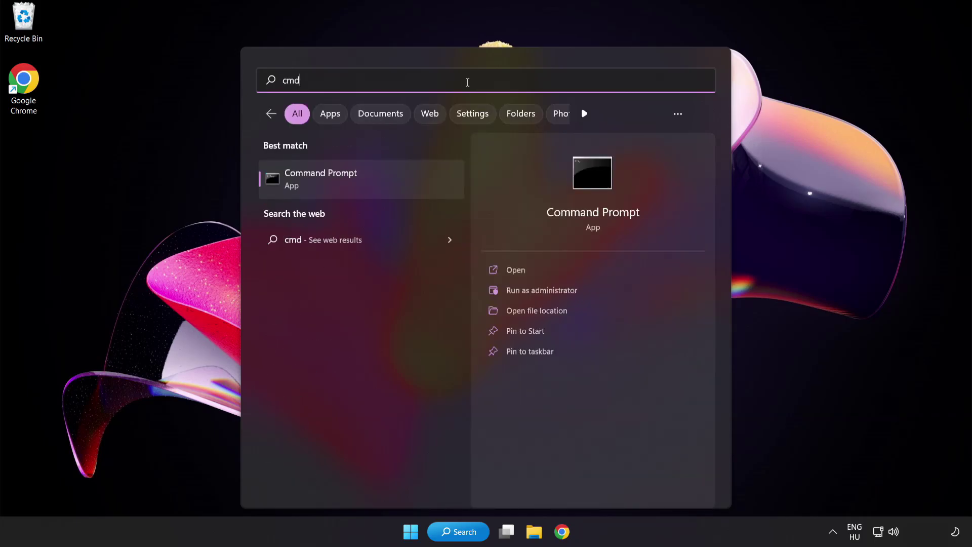
pyautogui.rightClick(364, 187)
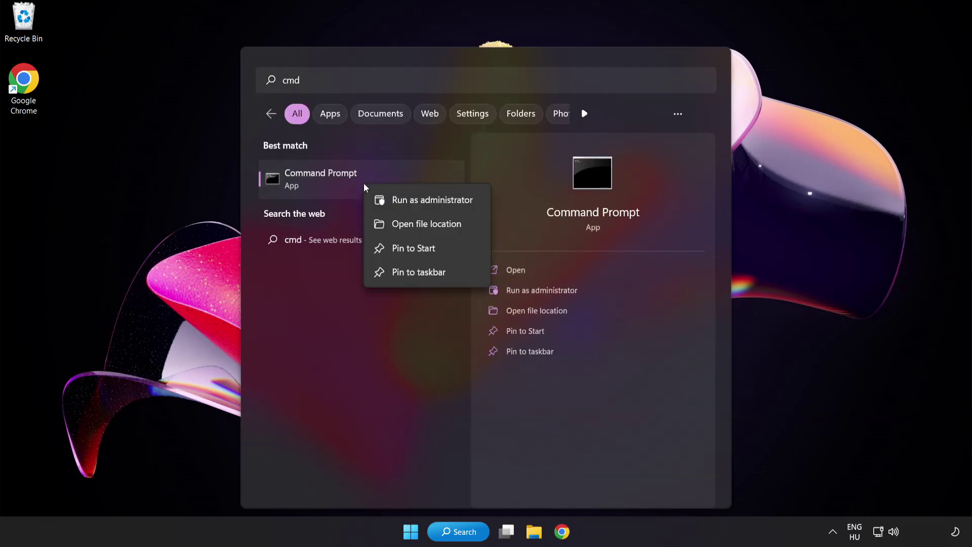
pyautogui.click(410, 203)
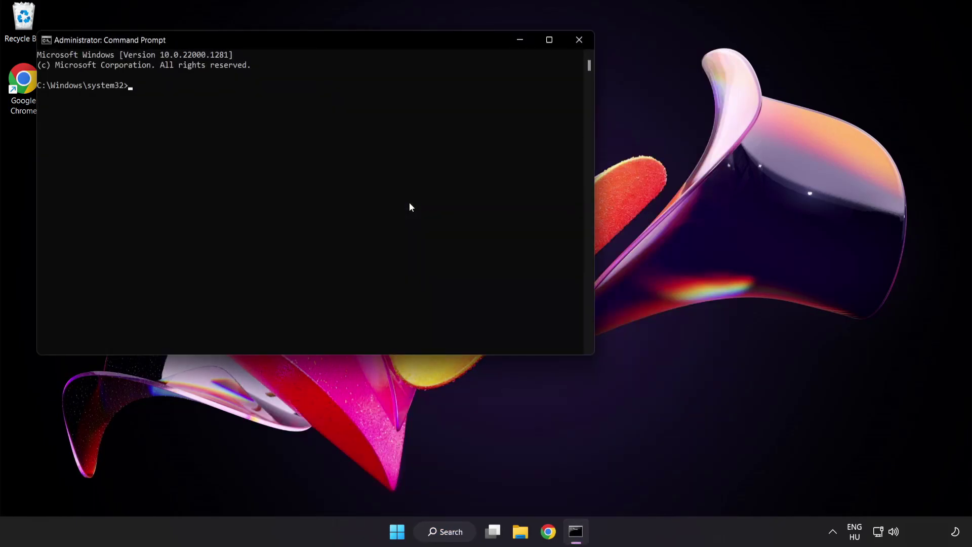
# Run sfc /scannow to 100% with no integrity violations, then close Command Prompt.
pyautogui.moveTo(277, 42); pyautogui.dragTo(424, 98)
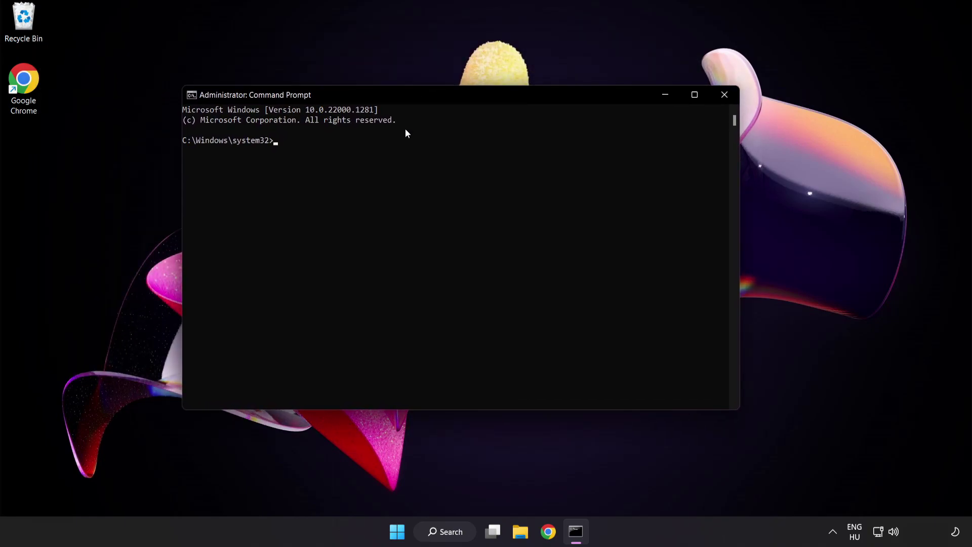
pyautogui.write('sfc')
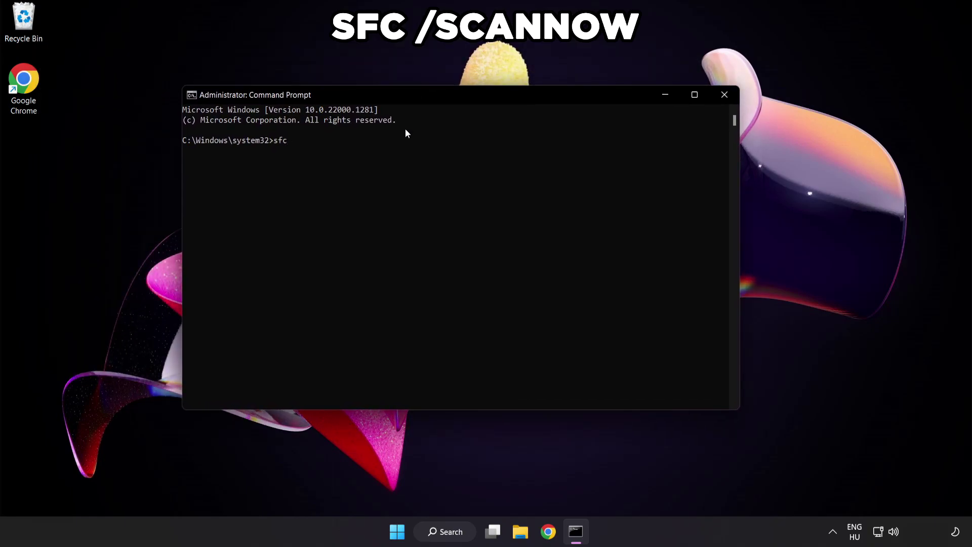
pyautogui.write(' /scanno')
pyautogui.write('w')
pyautogui.press('Return')
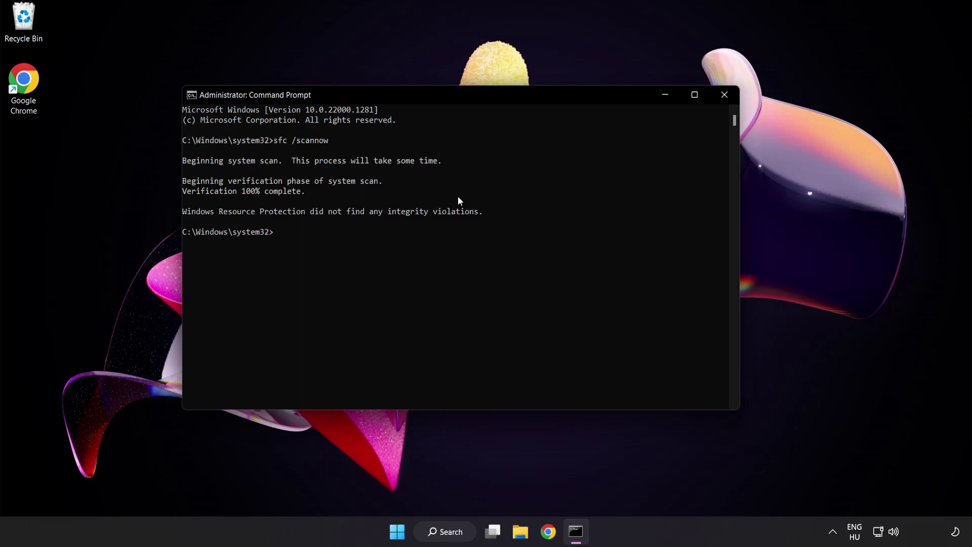
pyautogui.click(724, 96)
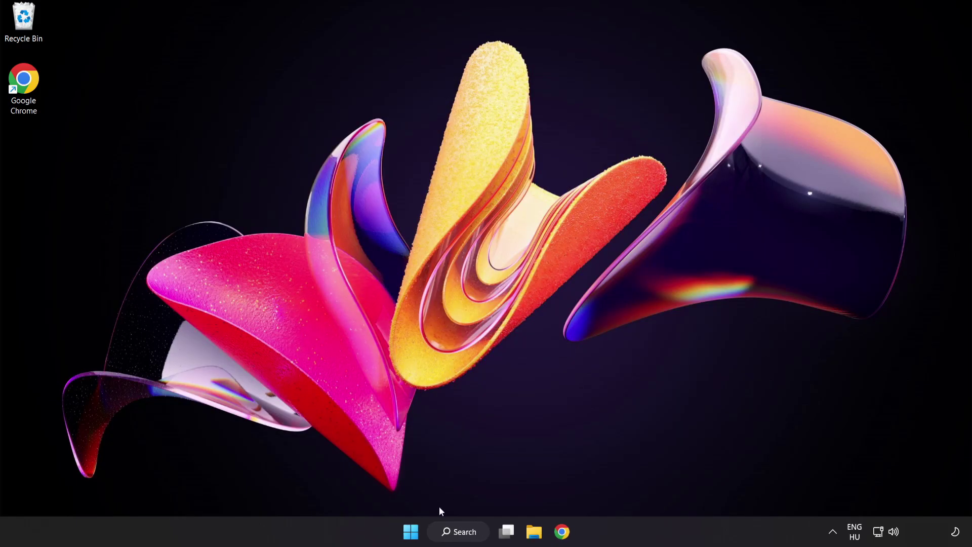
pyautogui.click(410, 531)
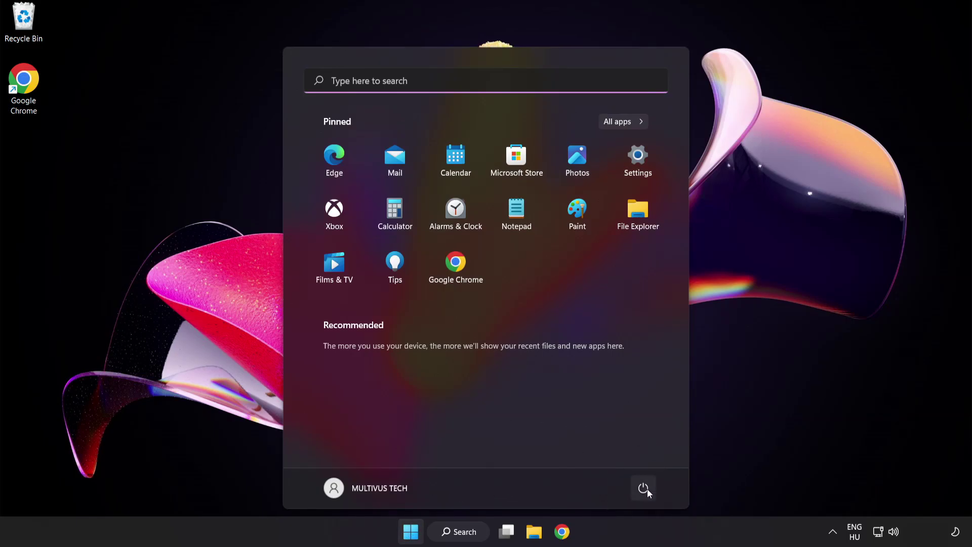
pyautogui.click(644, 487)
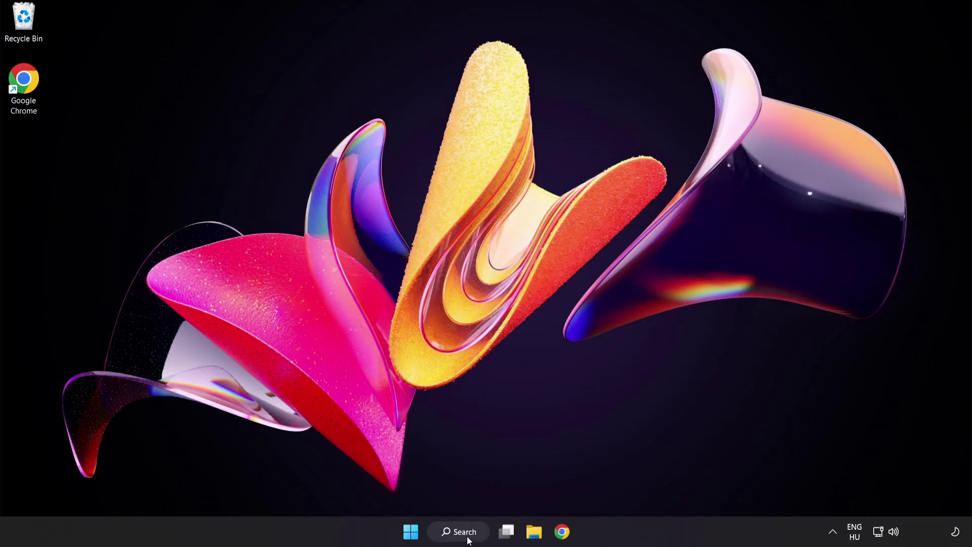
# Search for Windows Security and open Virus & threat protection's Manage settings.
pyautogui.click(466, 531)
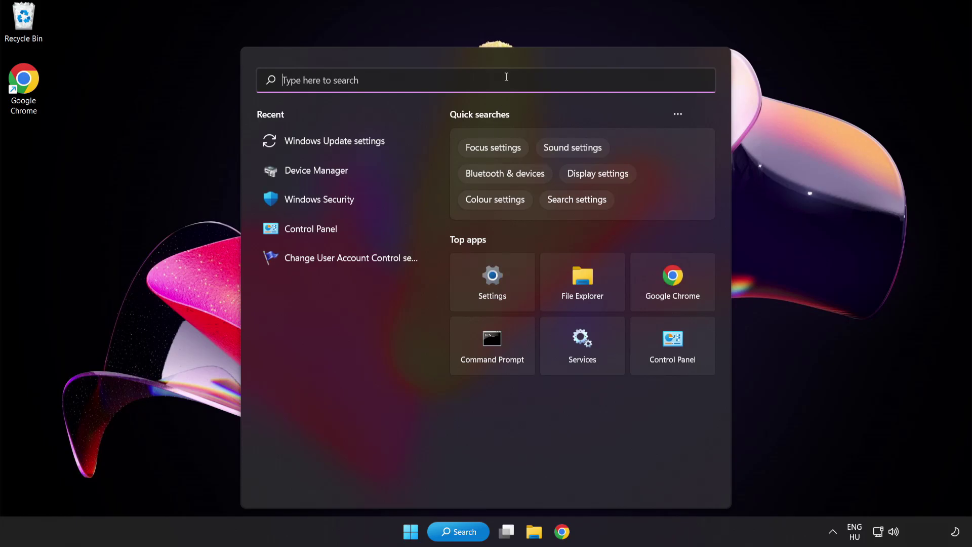
pyautogui.write('security')
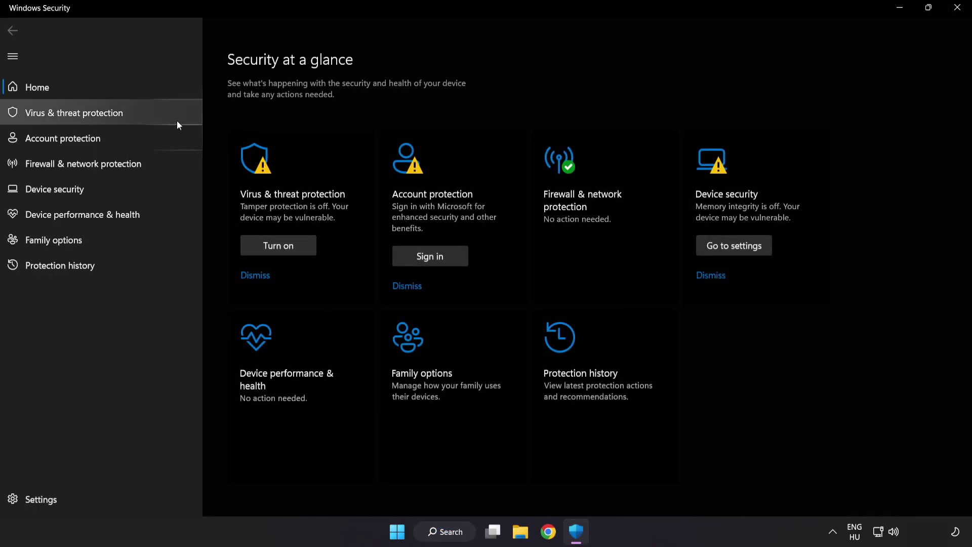
pyautogui.click(148, 112)
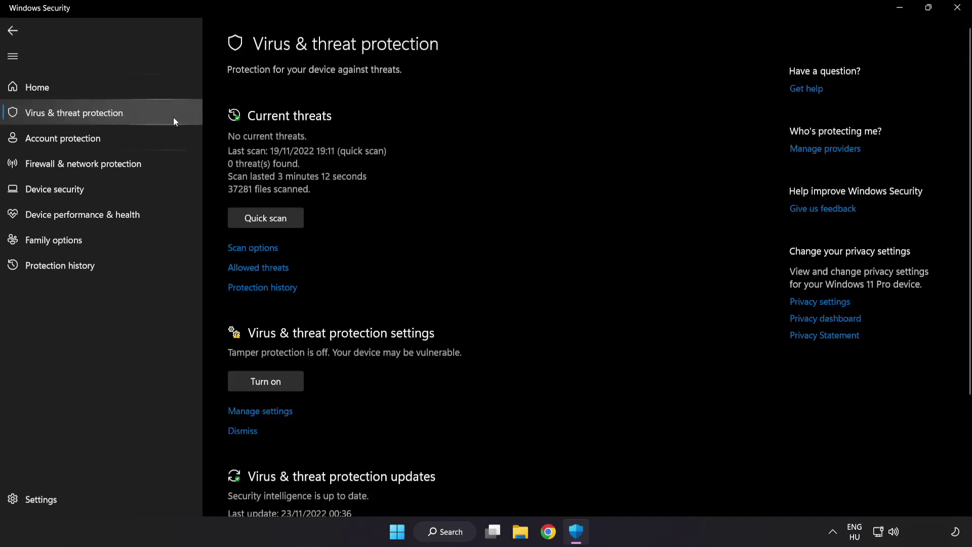
pyautogui.scroll(-3, 614, 145)
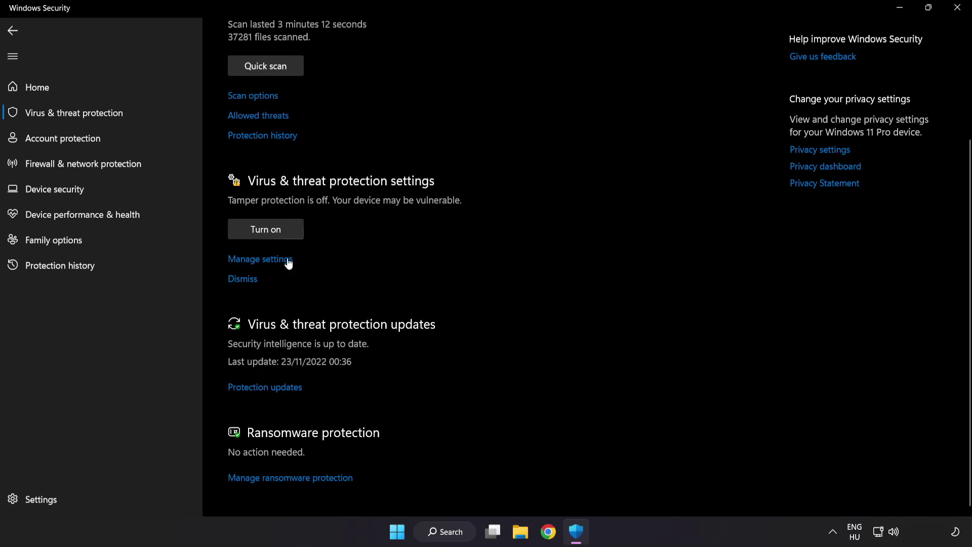
pyautogui.click(266, 262)
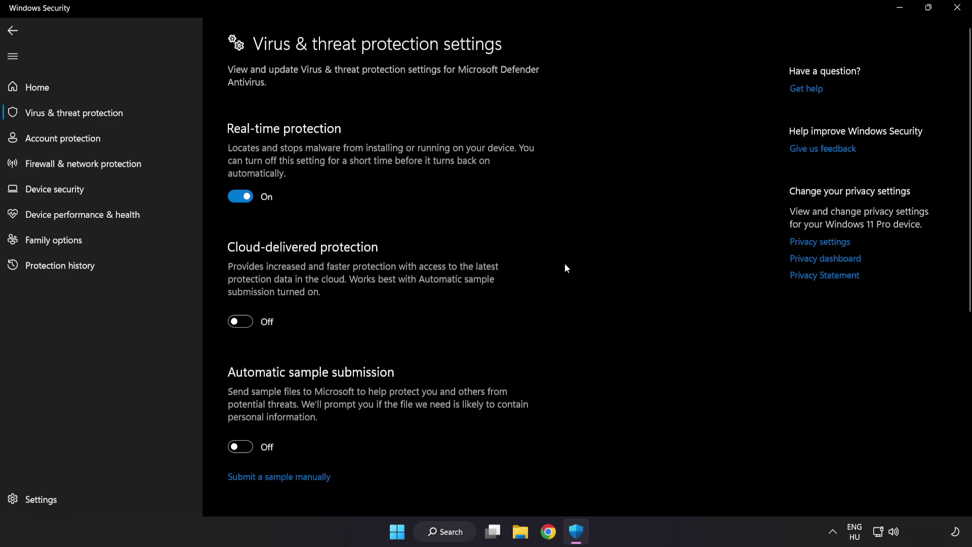
pyautogui.scroll(-3, 564, 263)
pyautogui.scroll(-3, 565, 264)
pyautogui.scroll(-1, 566, 269)
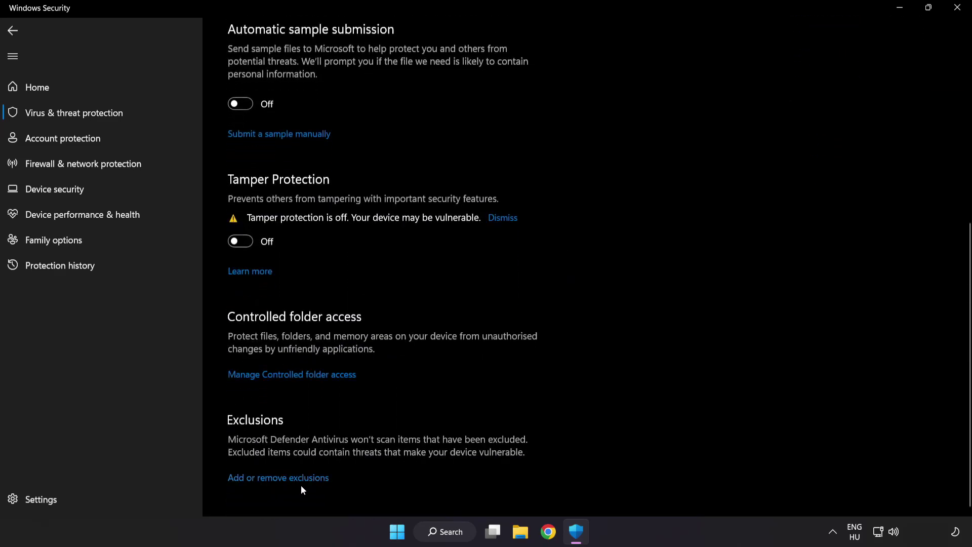
# From the Exclusions list, start adding a new File exclusion.
pyautogui.click(282, 478)
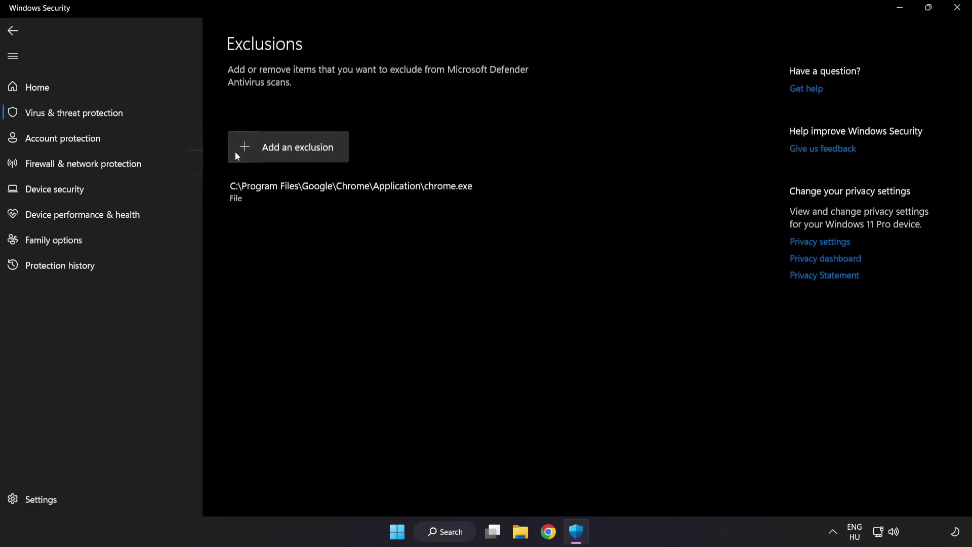
pyautogui.click(290, 153)
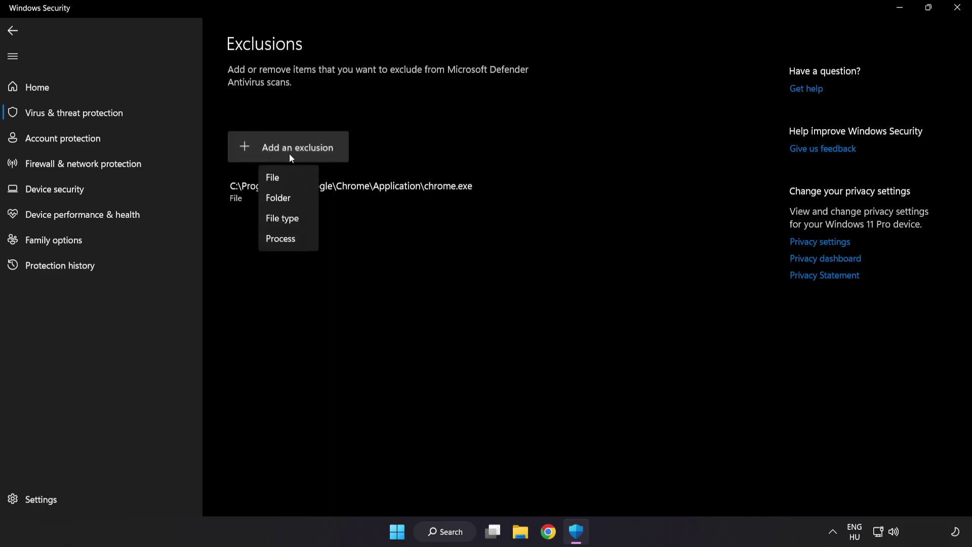
pyautogui.click(282, 180)
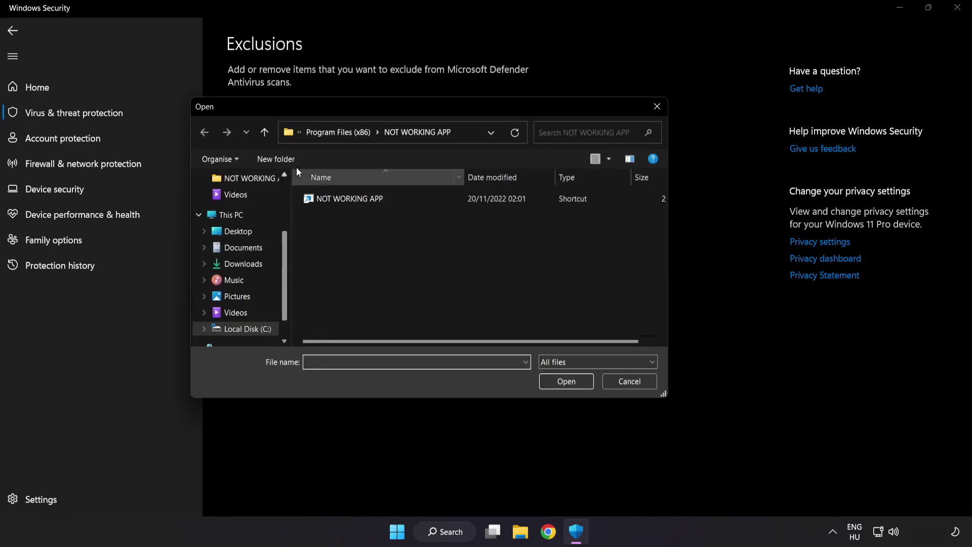
# Choose the shortcut in C:\Program Files (x86)\NOT WORKING APP, then close Windows Security.
pyautogui.click(312, 136)
pyautogui.click(318, 131)
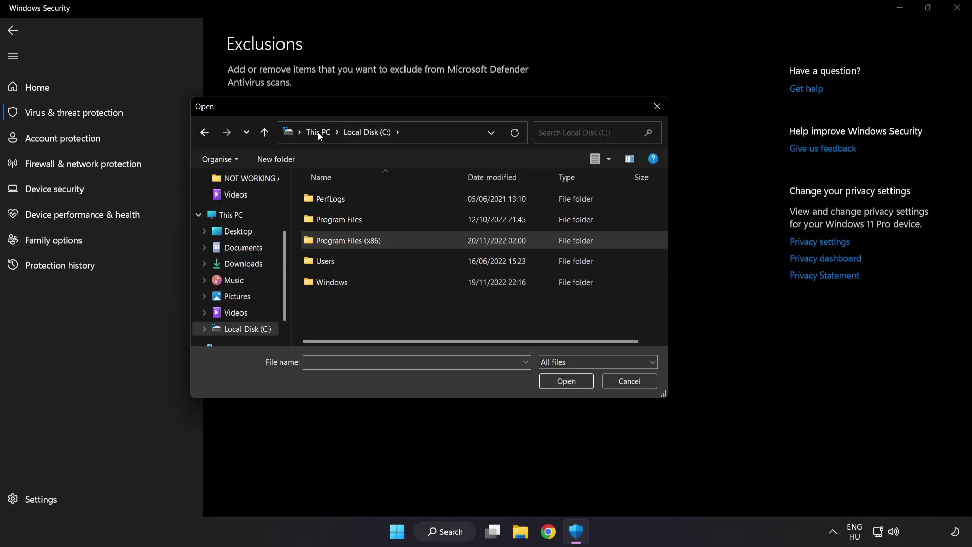
pyautogui.click(321, 132)
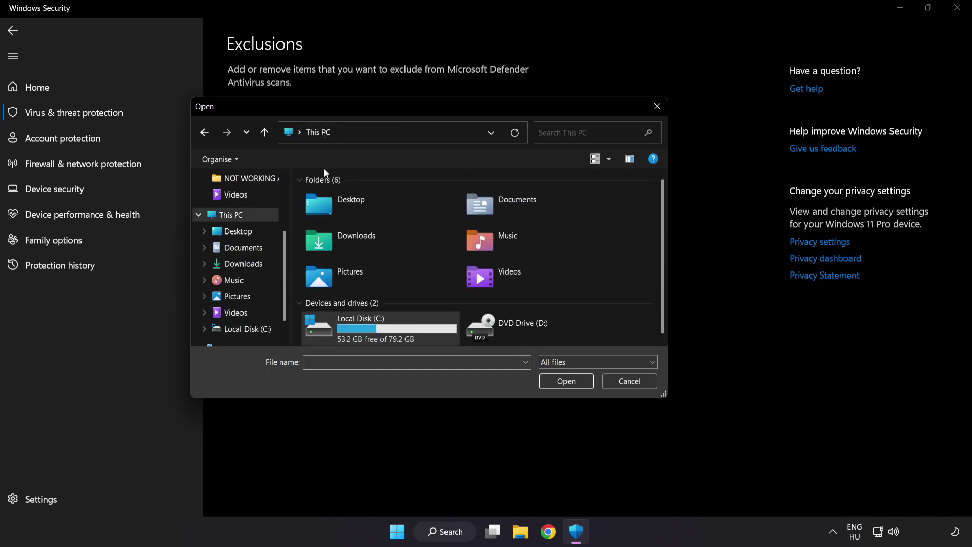
pyautogui.doubleClick(363, 332)
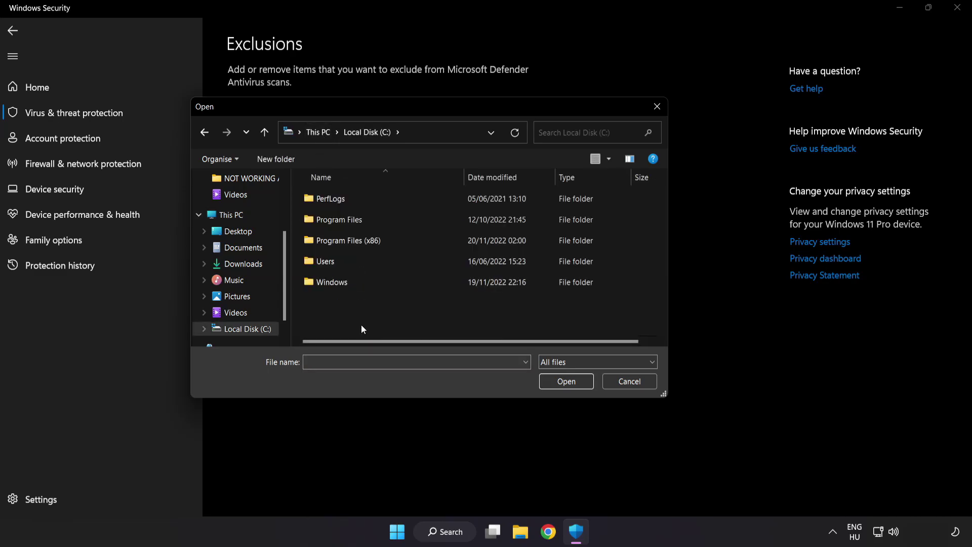
pyautogui.doubleClick(374, 240)
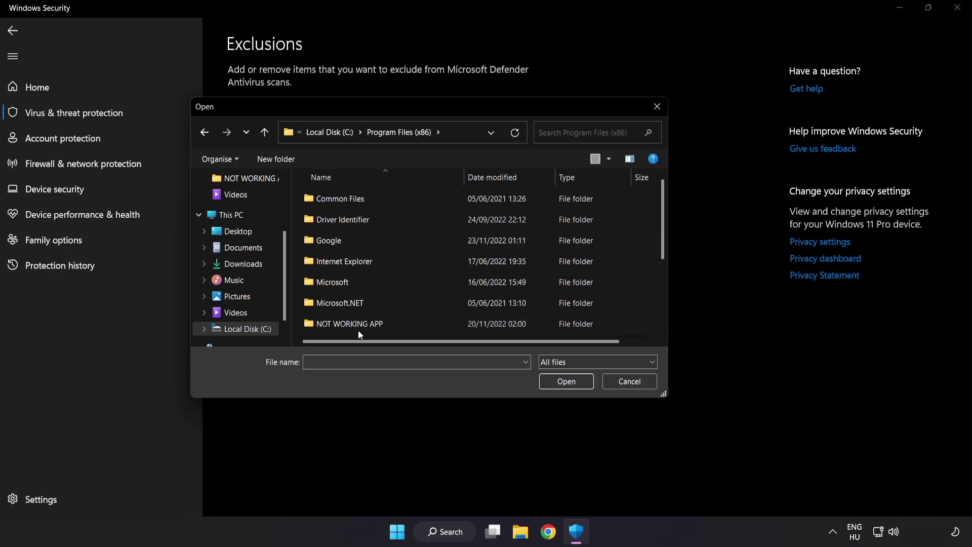
pyautogui.scroll(-1, 360, 319)
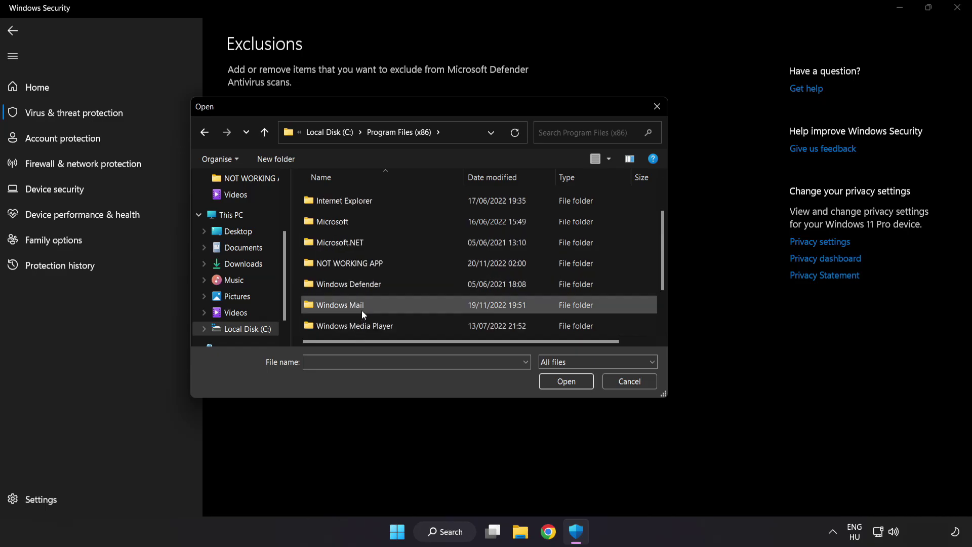
pyautogui.doubleClick(386, 264)
pyautogui.click(357, 201)
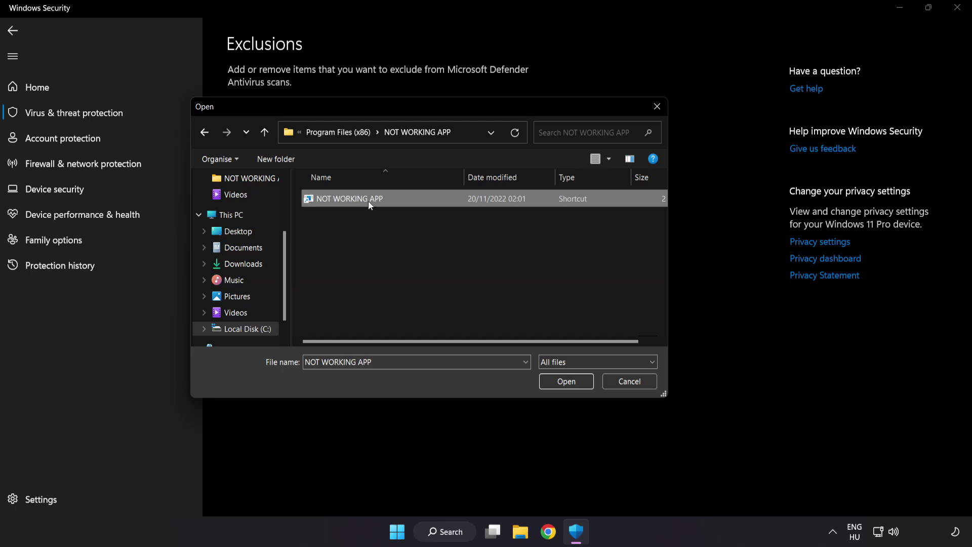
pyautogui.click(568, 385)
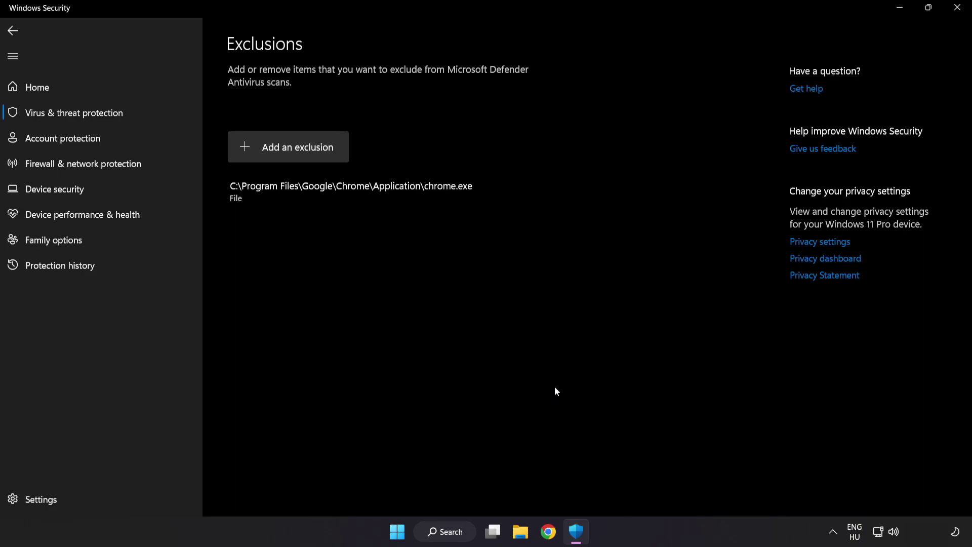
pyautogui.click(954, 16)
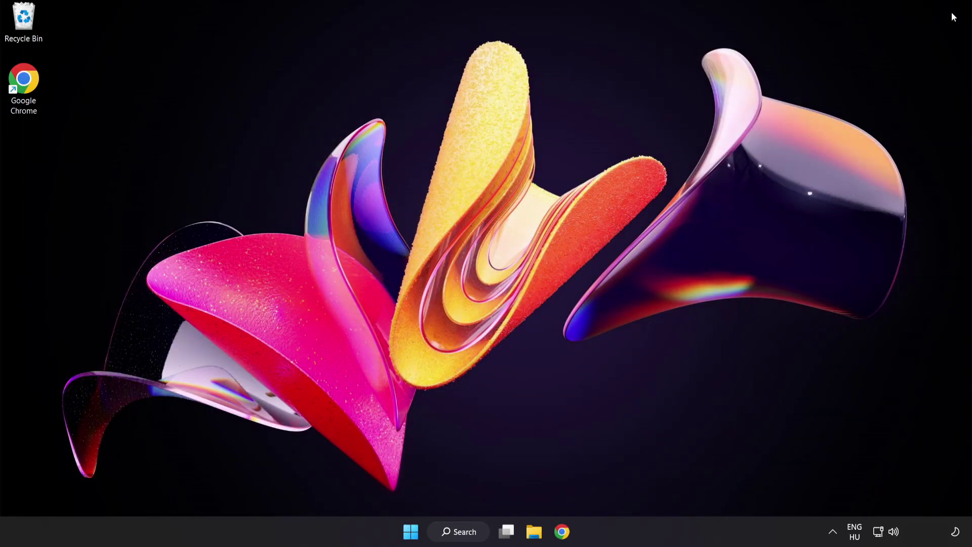
# Open the Start menu and show its power options: Sleep, Shut down and Restart.
pyautogui.click(410, 533)
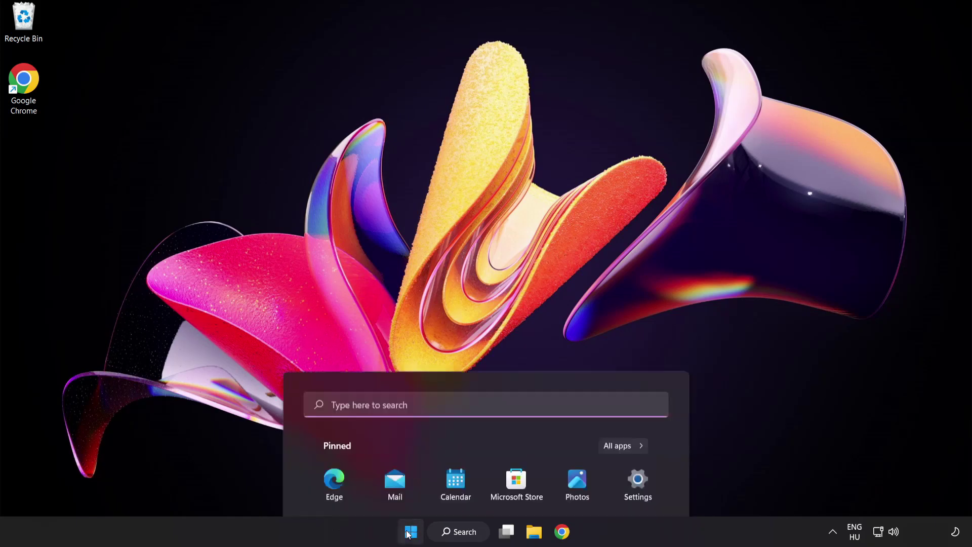
pyautogui.click(644, 488)
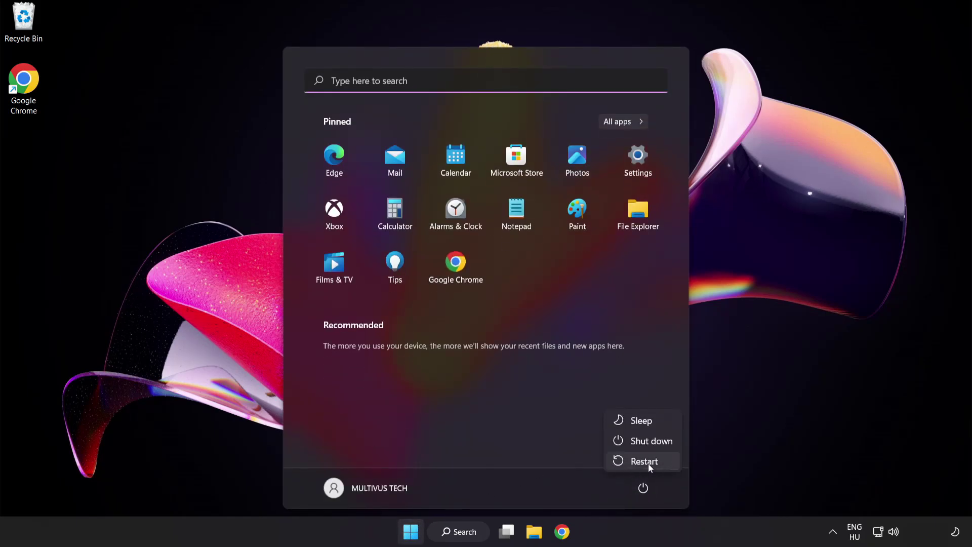